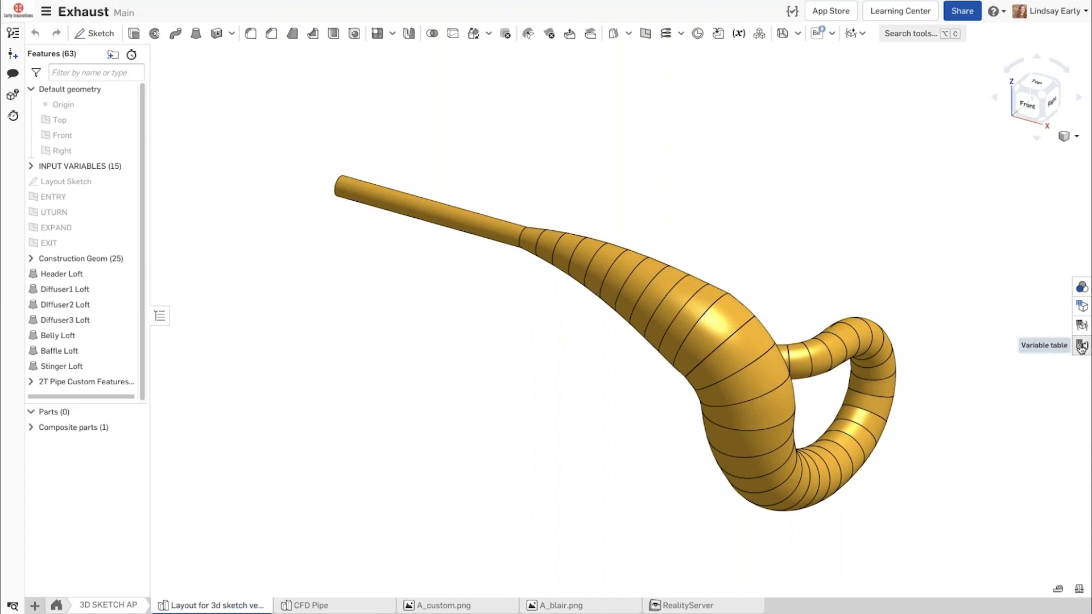
# Show the Part Studio variable table and expand the Input Variables and Construction Geom folders in the feature list.
pyautogui.click(1081, 346)
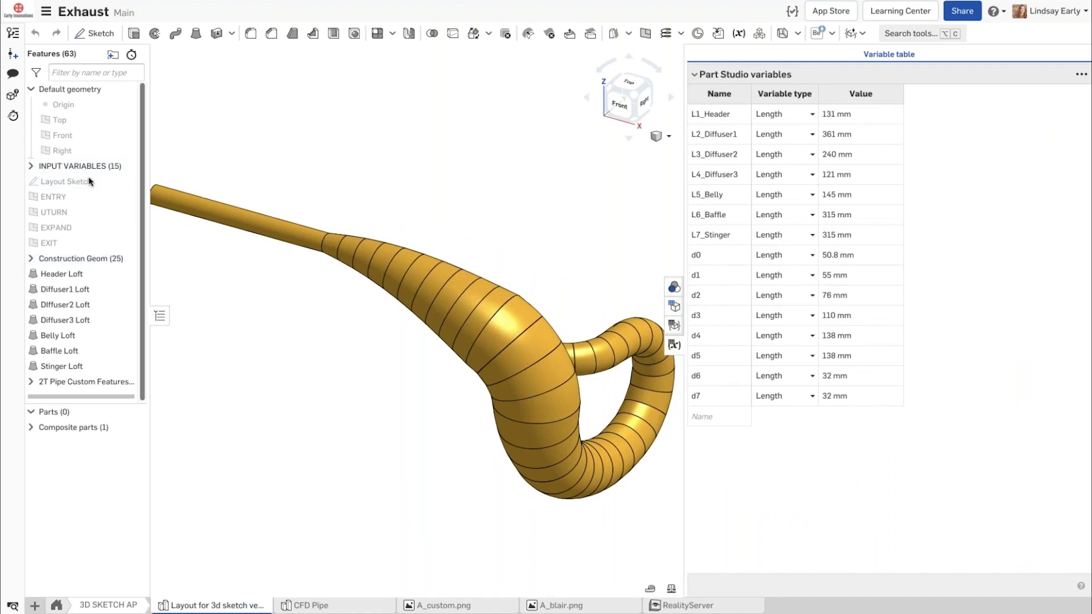
pyautogui.click(31, 165)
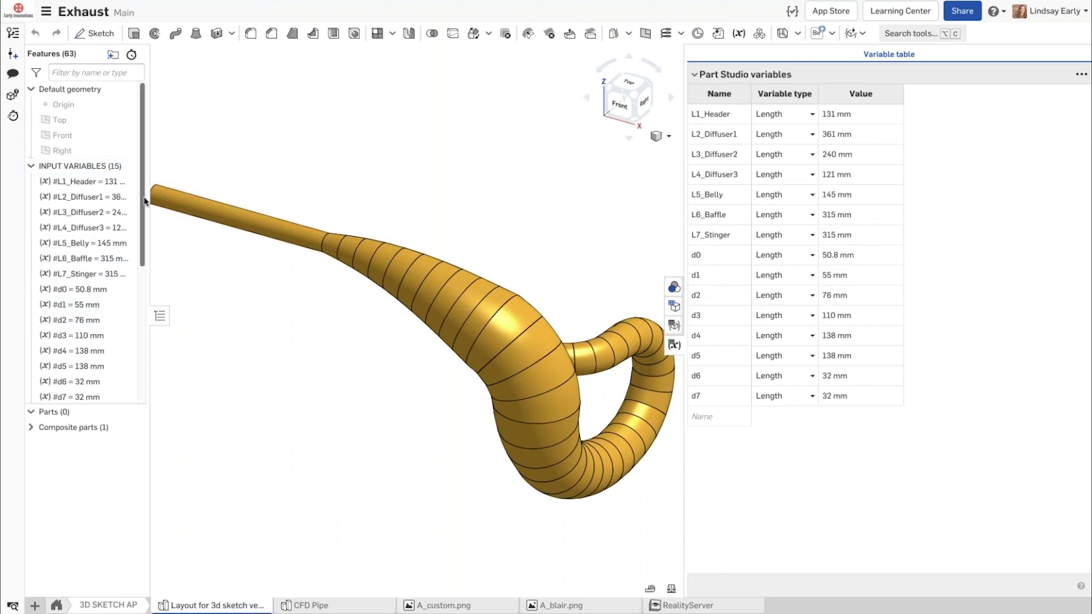
pyautogui.scroll(-4, 139, 299)
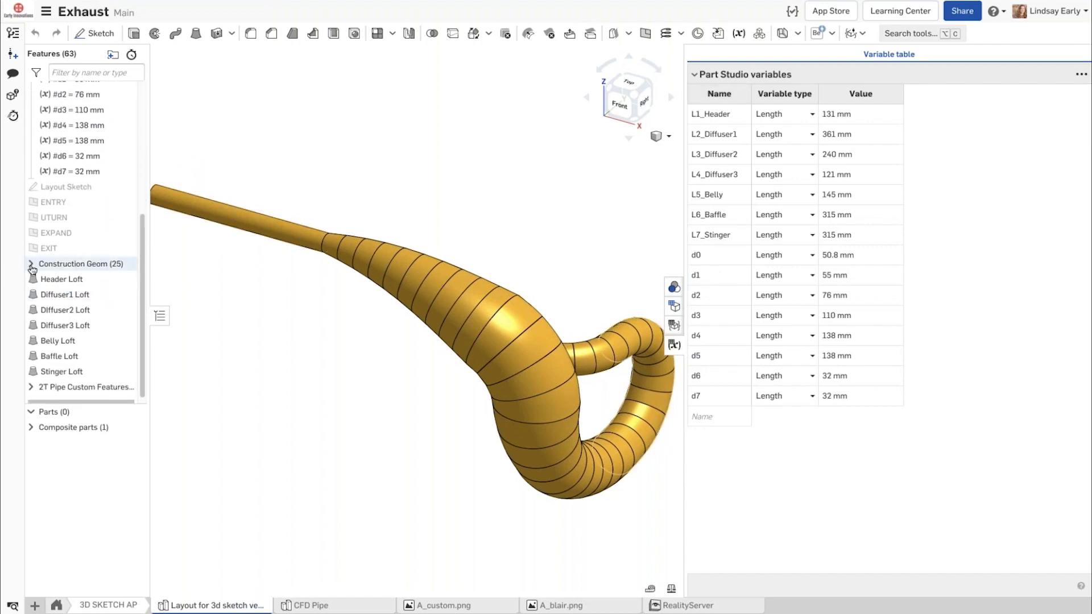
pyautogui.click(32, 264)
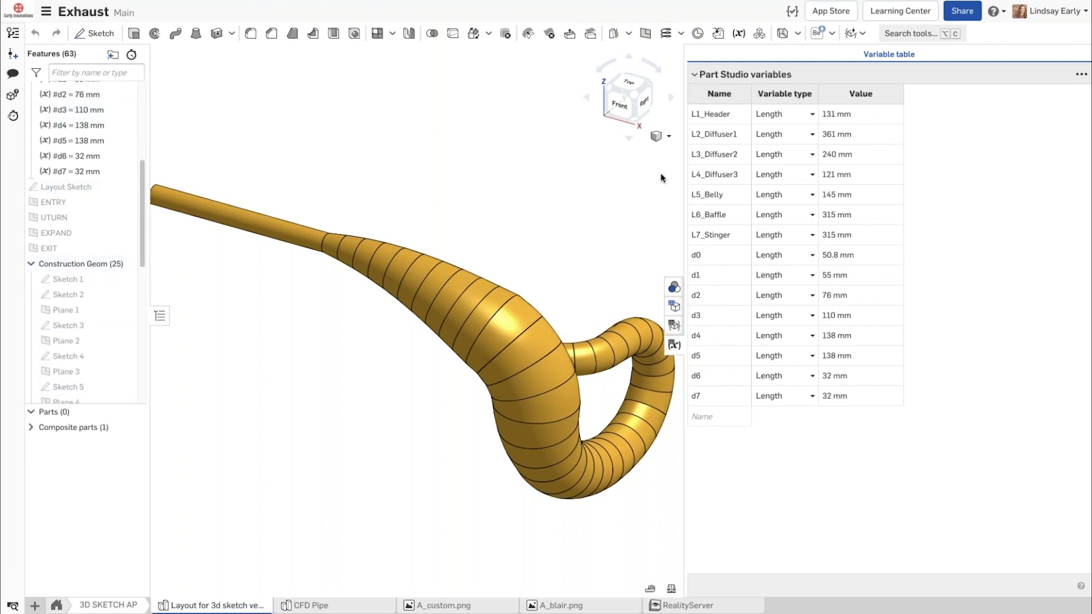
# Filter the feature list by the L4_Diffuser3 variable, inspect its definition without changing it, and clear the filter.
pyautogui.rightClick(710, 182)
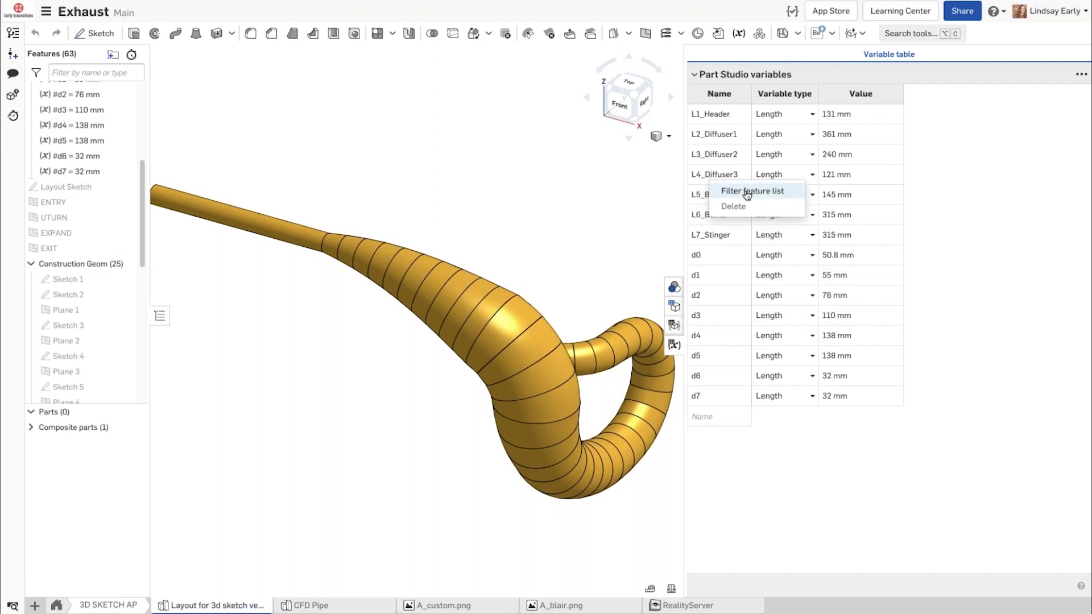
pyautogui.click(747, 193)
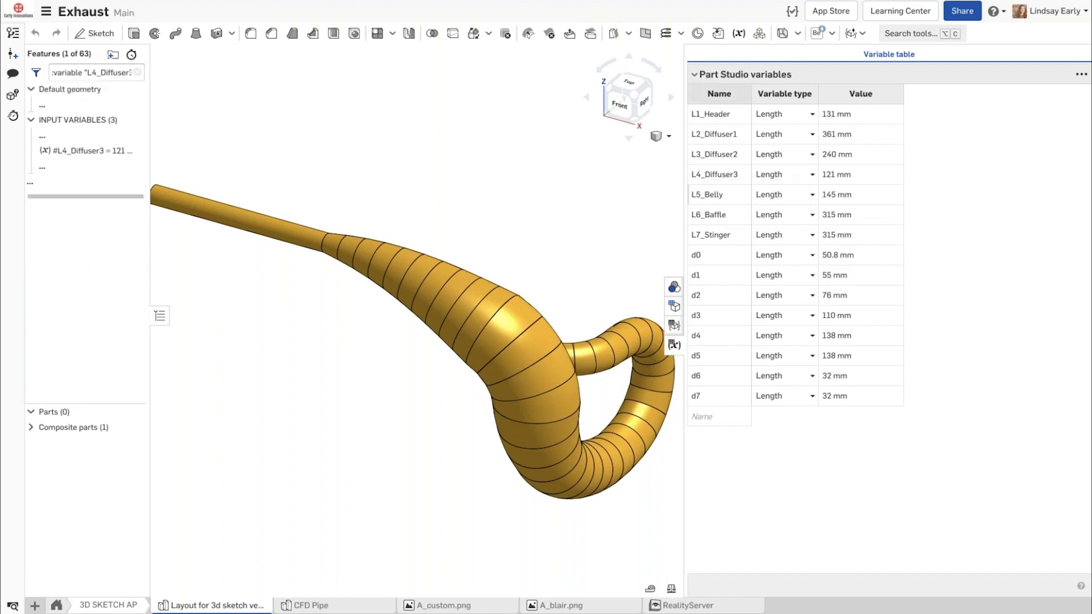
pyautogui.doubleClick(100, 156)
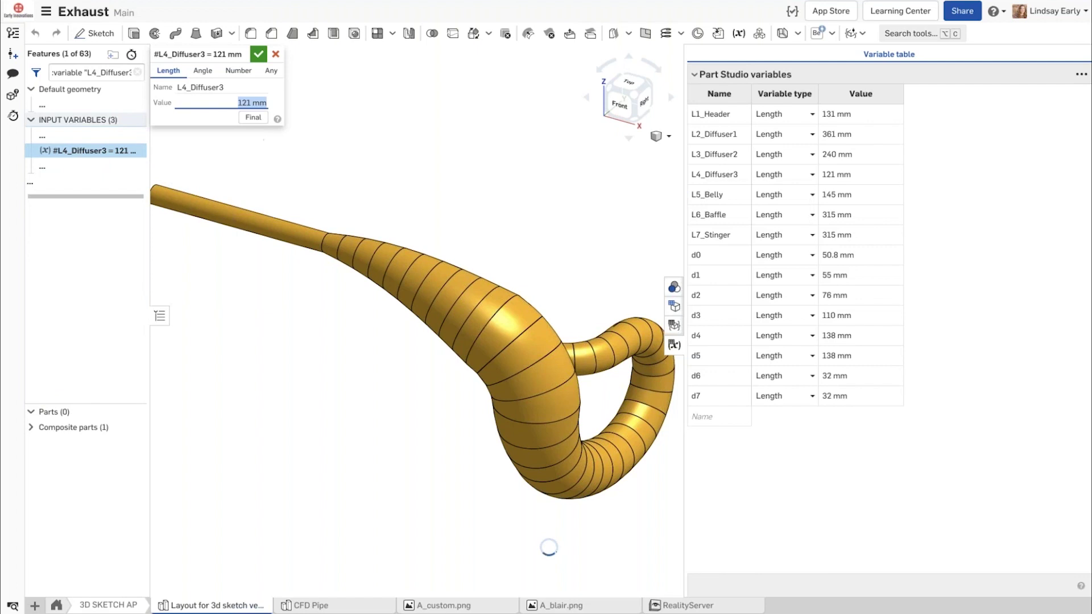
pyautogui.click(275, 54)
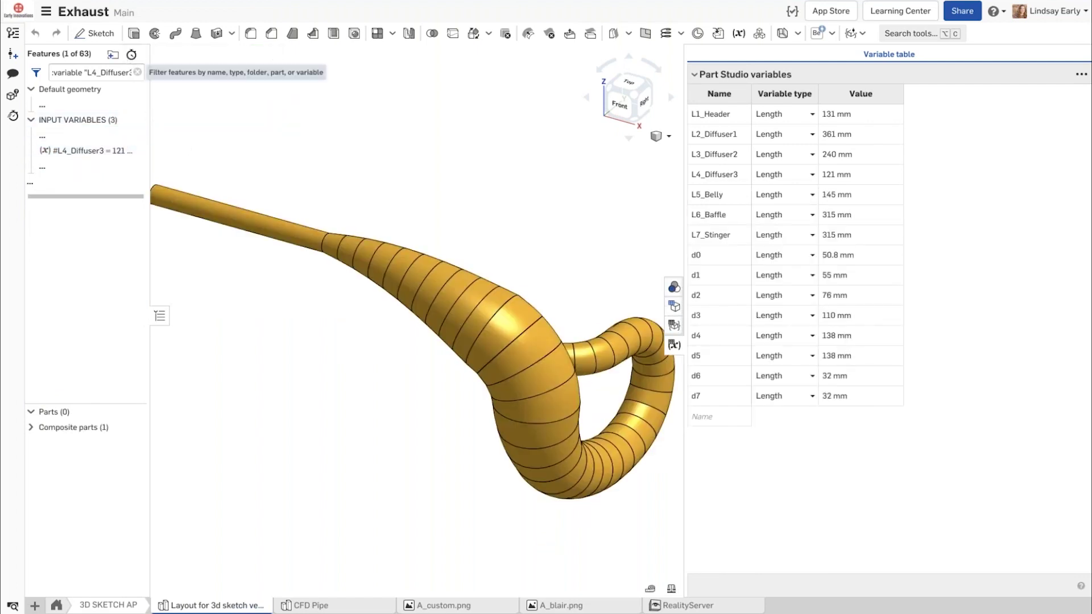
pyautogui.click(137, 72)
pyautogui.rightClick(715, 199)
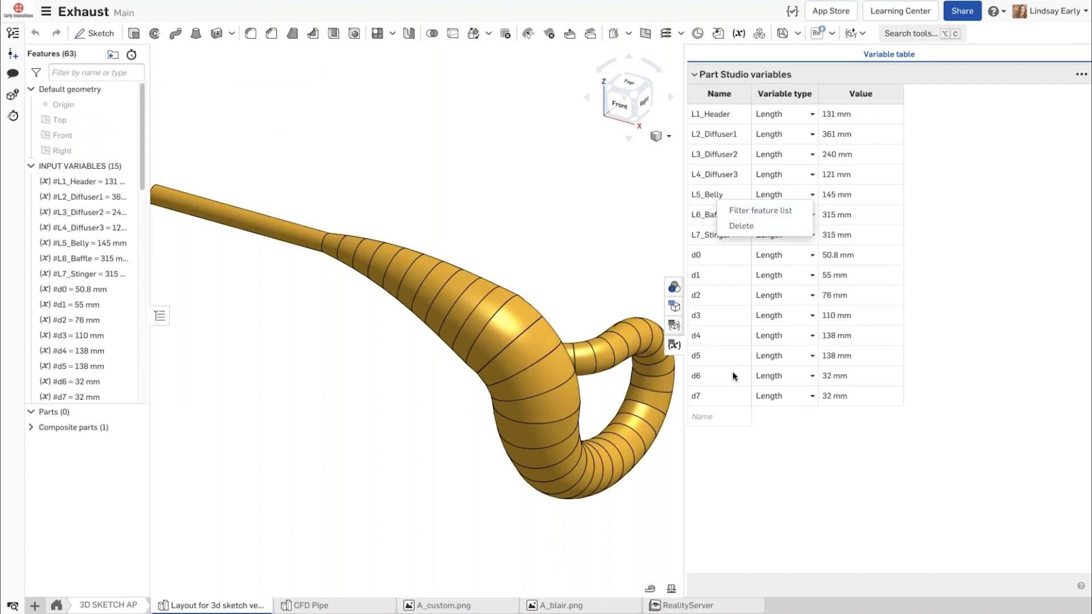
# Add two new variables named d8 and d9 at the end of the variable table.
pyautogui.click(719, 424)
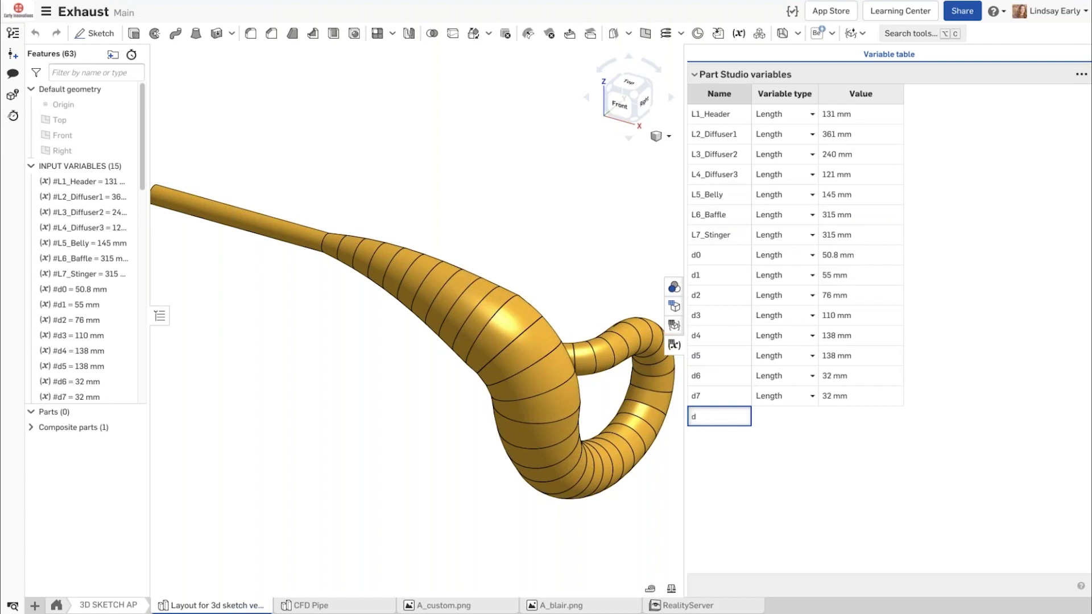
pyautogui.write('d8')
pyautogui.press('Return')
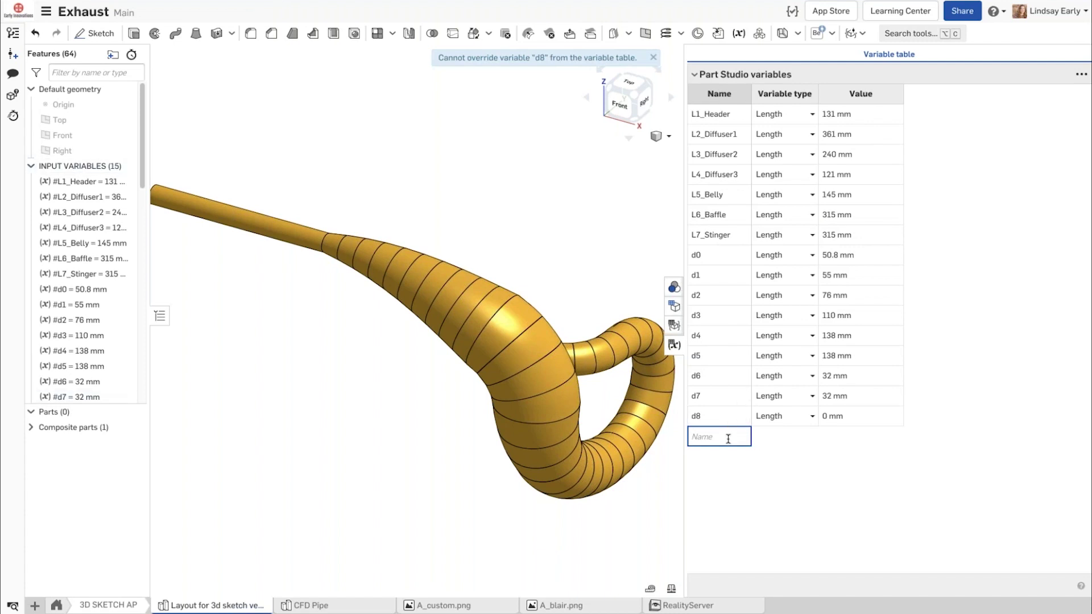
pyautogui.write('d9')
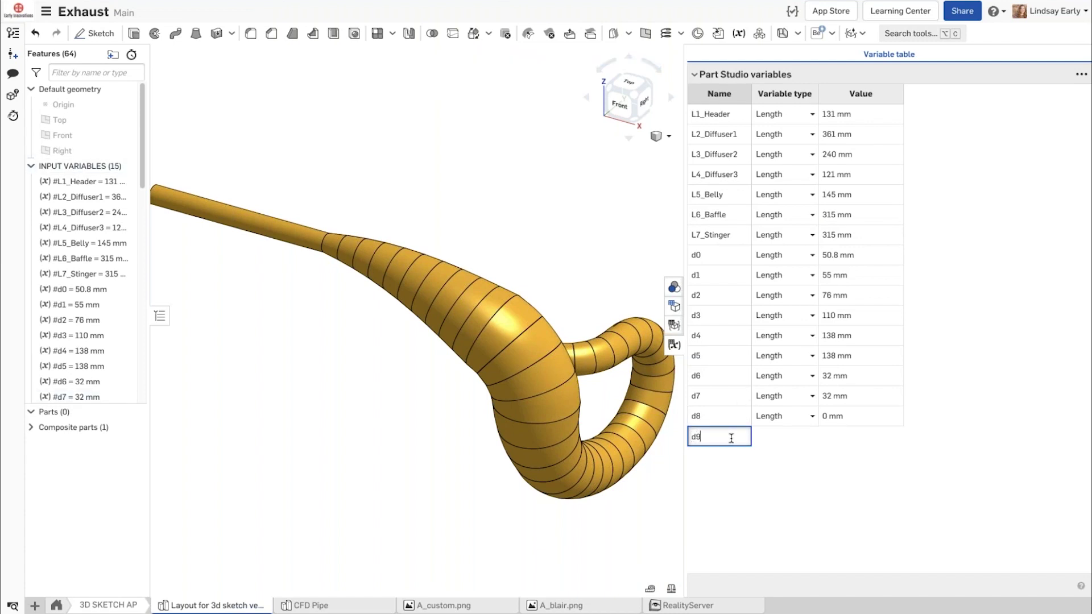
pyautogui.press('Return')
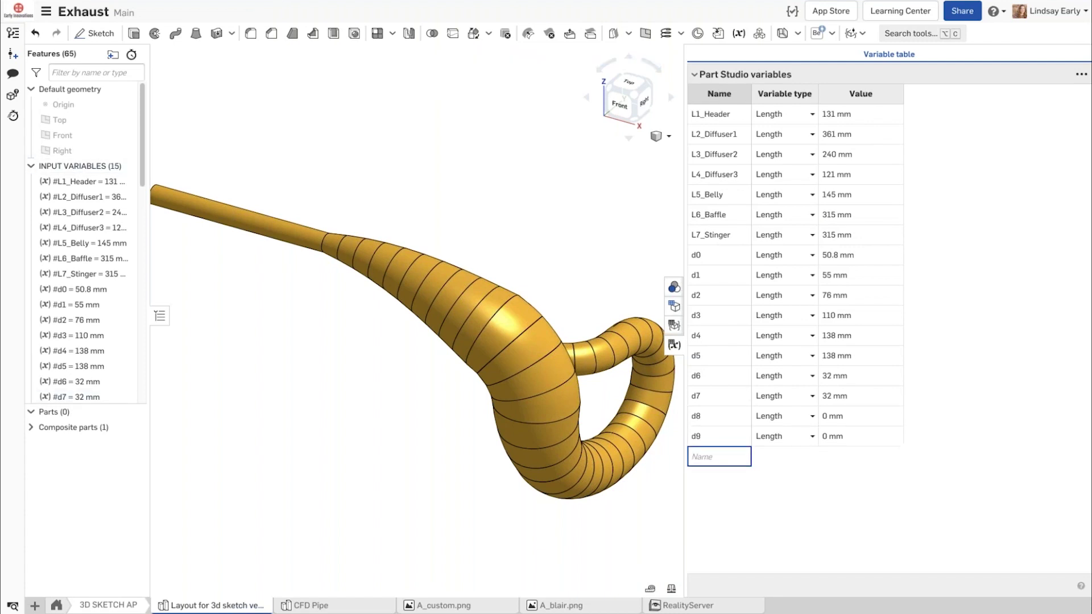
# Review the type options for variable d9, keep Length, and set its value to 12 mm.
pyautogui.click(811, 436)
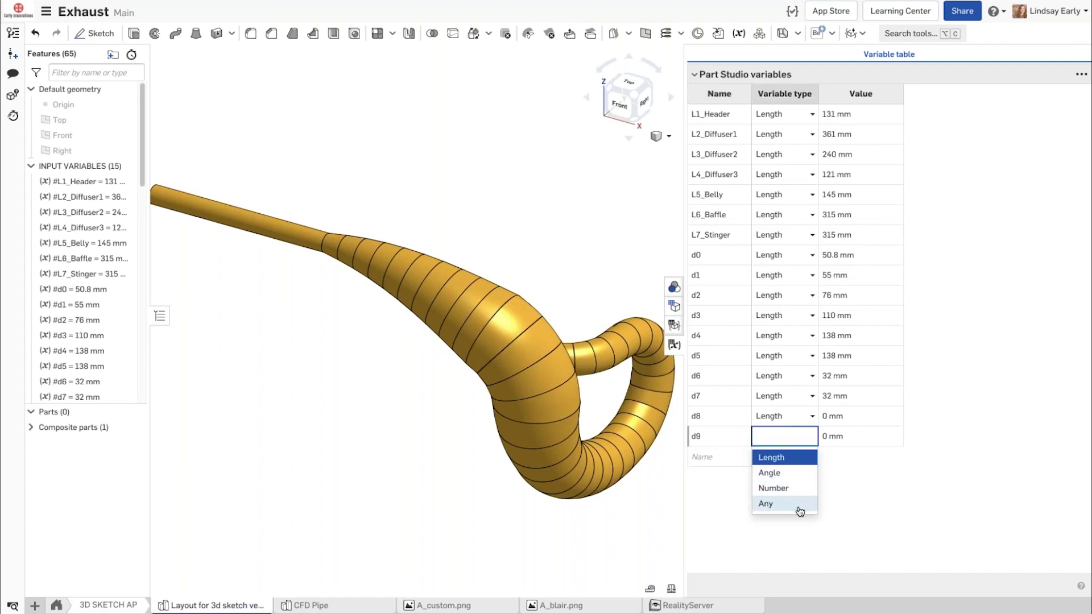
pyautogui.click(839, 436)
pyautogui.write('12')
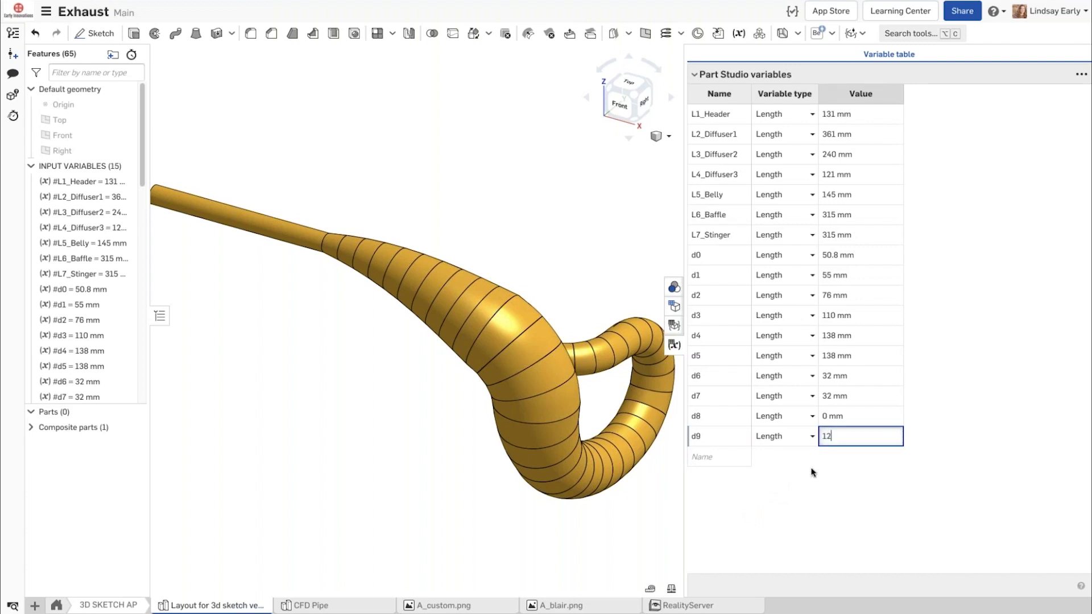
pyautogui.click(708, 458)
# Delete variable d9 from the end of the feature list and variable d8 from the variable table.
pyautogui.scroll(-10, 51, 296)
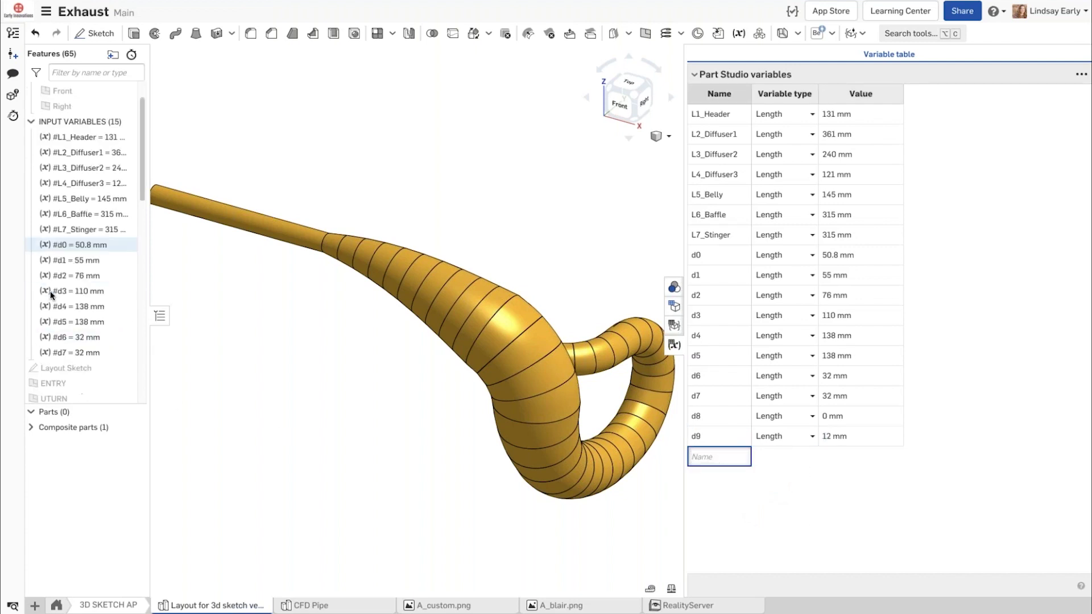
pyautogui.scroll(-3, 57, 318)
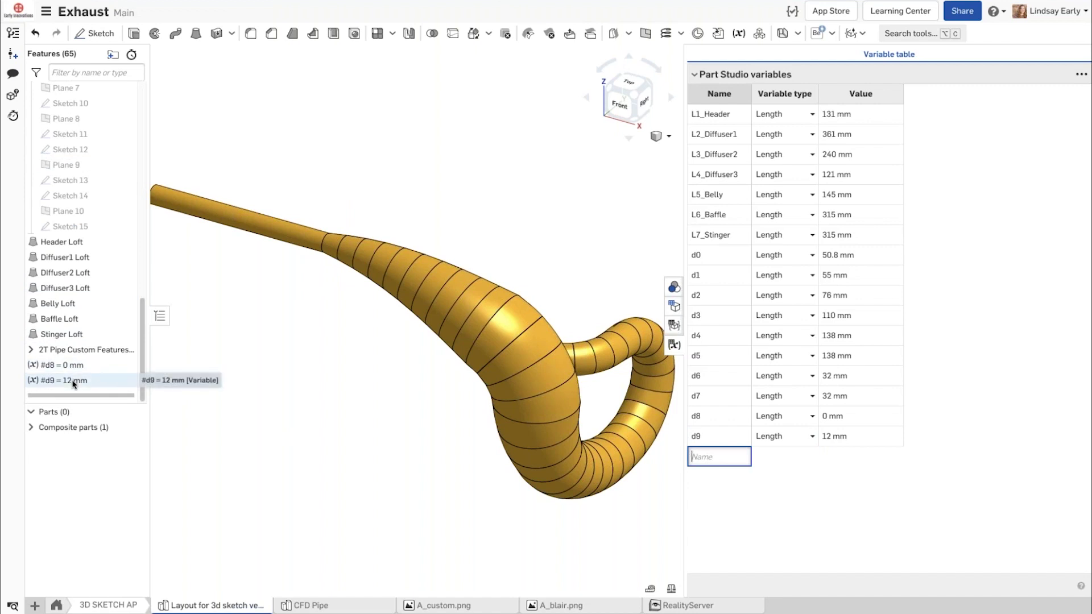
pyautogui.moveTo(73, 385)
pyautogui.mouseDown()
pyautogui.moveTo(70, 307)
pyautogui.moveTo(88, 390)
pyautogui.mouseUp()
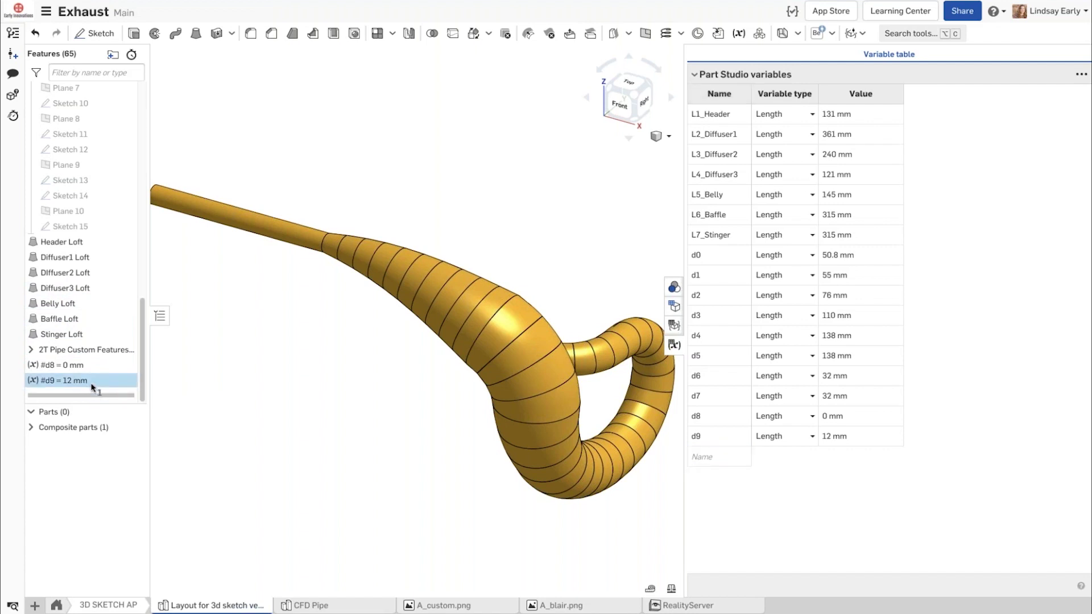
pyautogui.rightClick(92, 387)
pyautogui.click(135, 462)
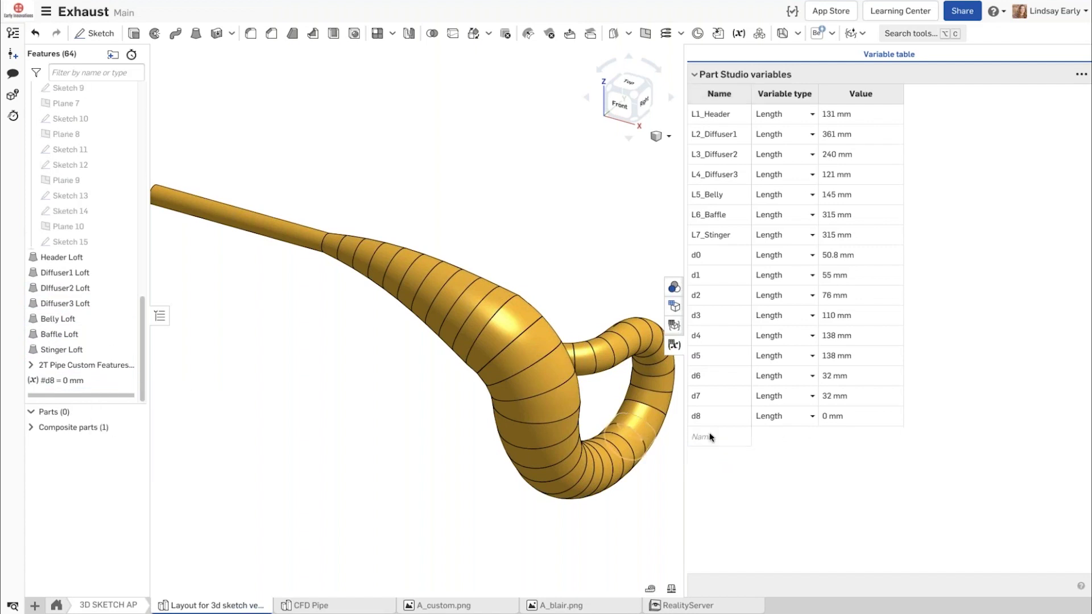
pyautogui.rightClick(730, 421)
pyautogui.click(748, 449)
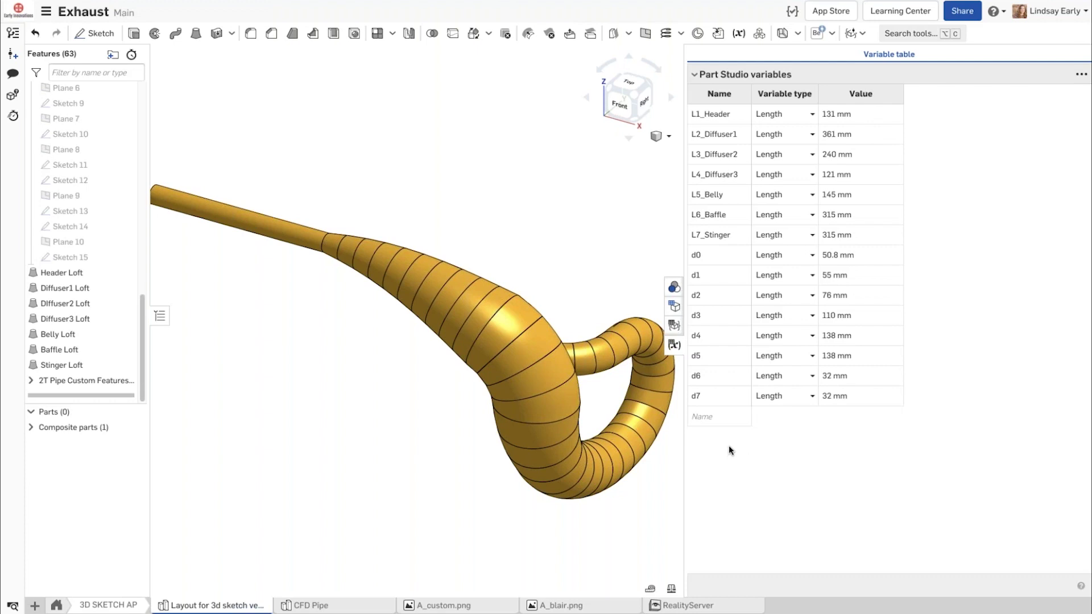
# Check the type options for variable d7 and try to rename the variable in the variable table.
pyautogui.click(812, 397)
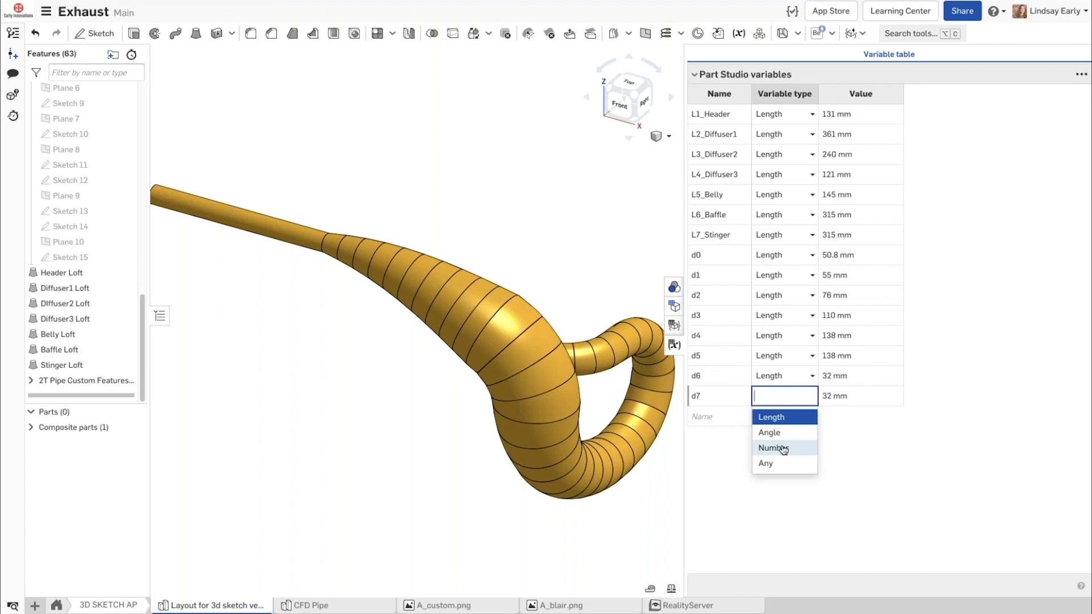
pyautogui.click(725, 404)
pyautogui.doubleClick(728, 399)
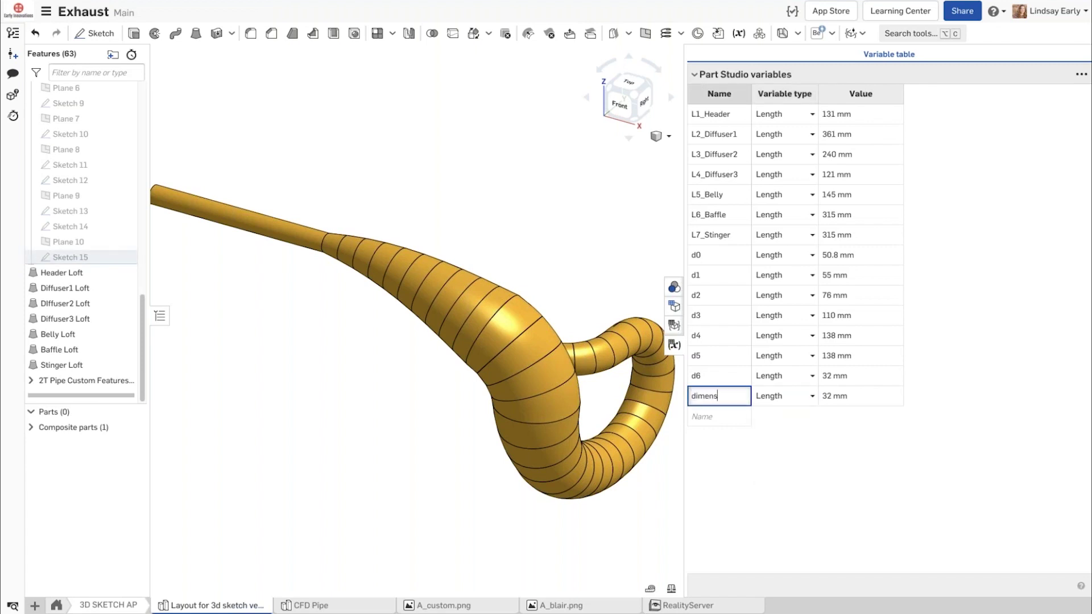
pyautogui.press('Return')
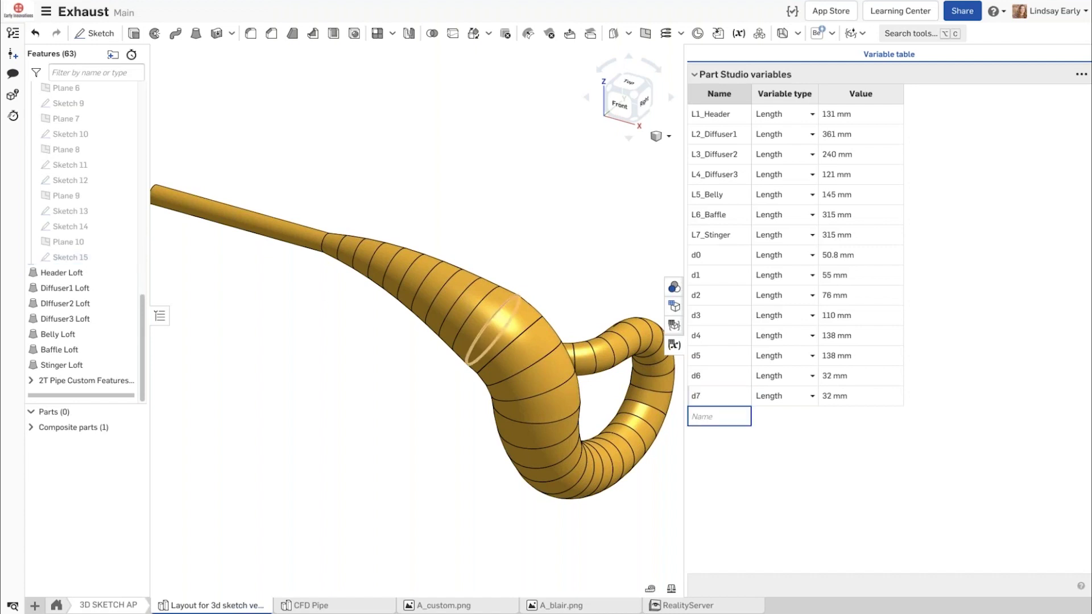
# Reorder the Input Variables folder so that d7 sits directly above d0, below L7_Stinger.
pyautogui.scroll(10, 89, 259)
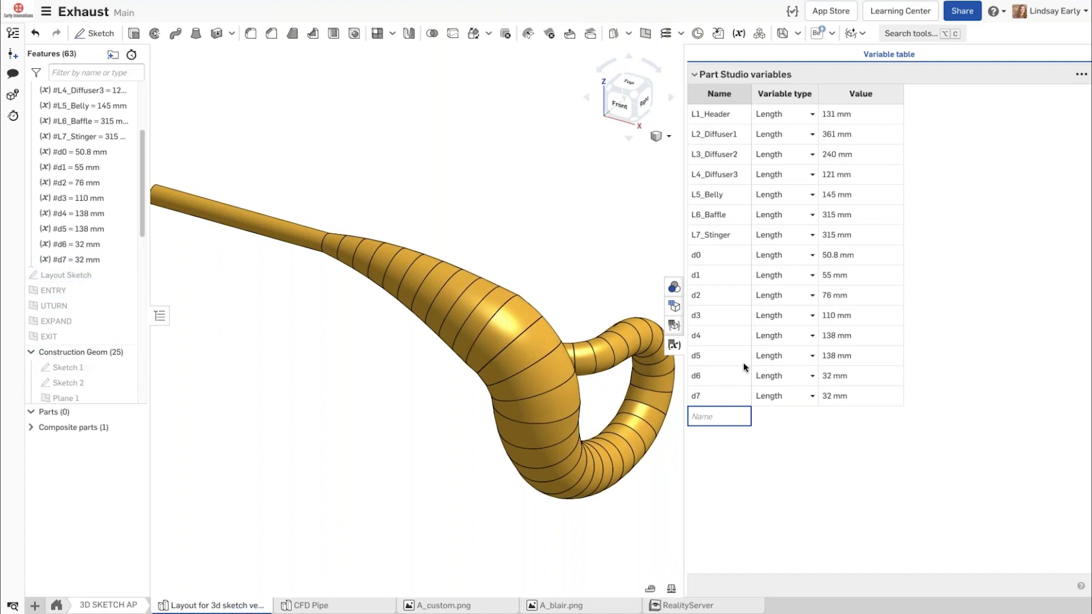
pyautogui.moveTo(82, 261); pyautogui.dragTo(80, 174)
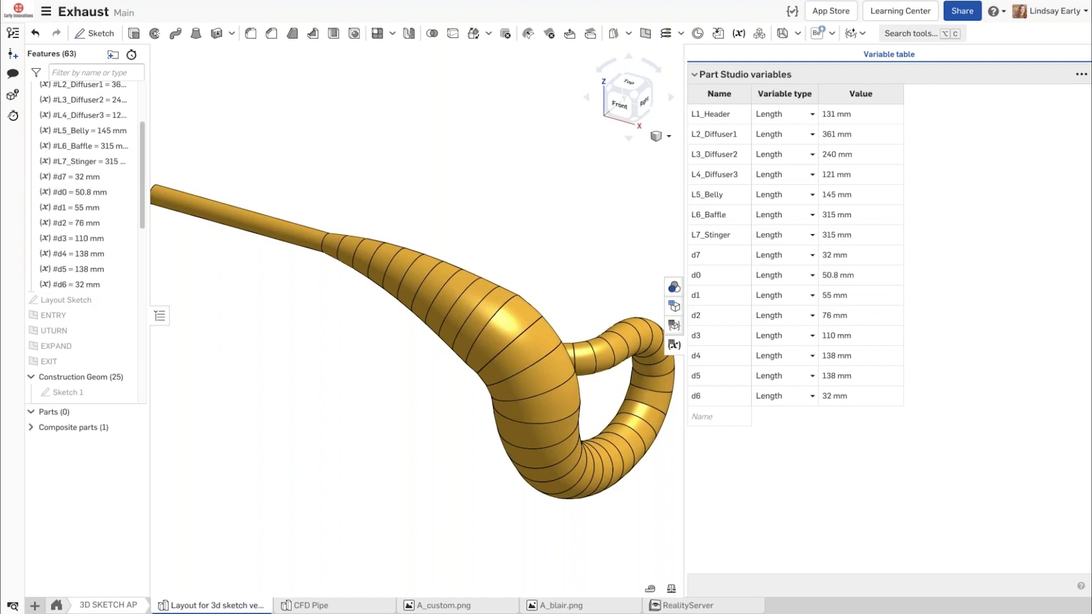
# In the Traveller Assembly's SM Cover, open Sheet metal model 1 for editing and collapse its Selections, General, Material and Relief groups.
pyautogui.press('super+r')
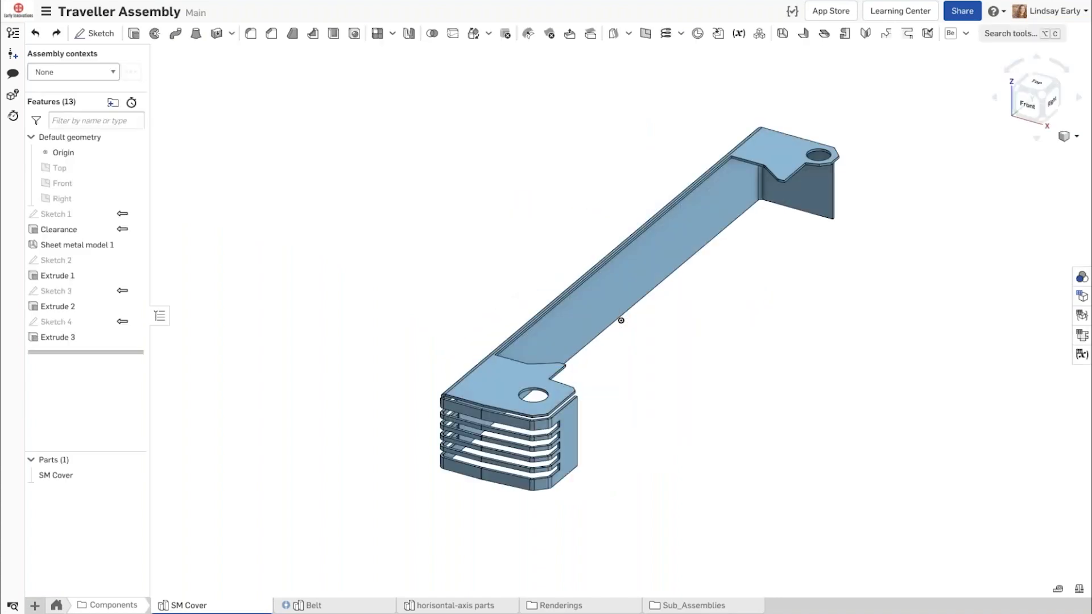
pyautogui.doubleClick(88, 246)
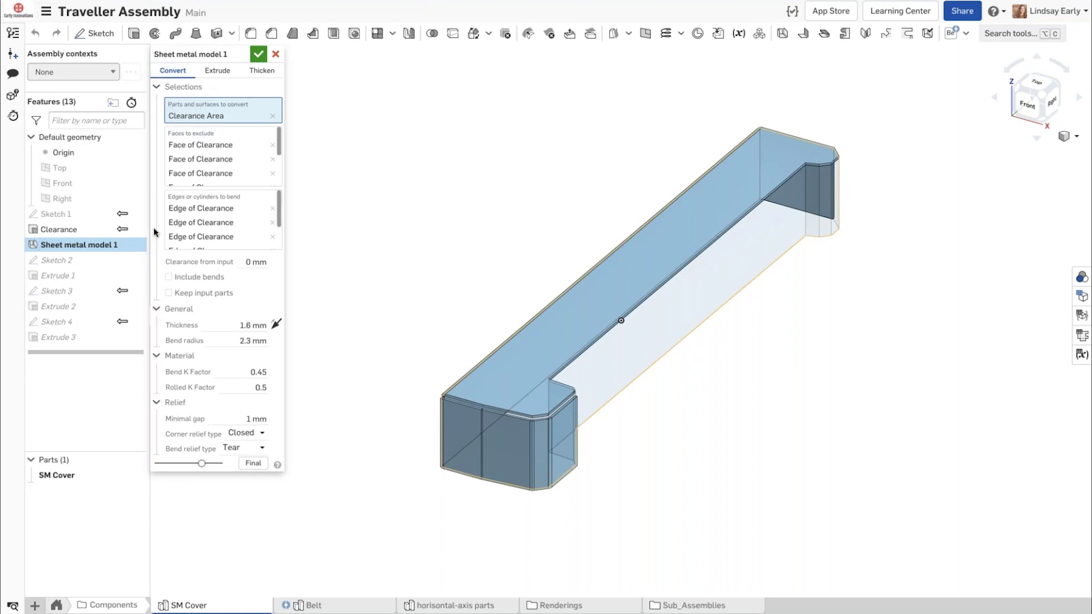
pyautogui.click(156, 86)
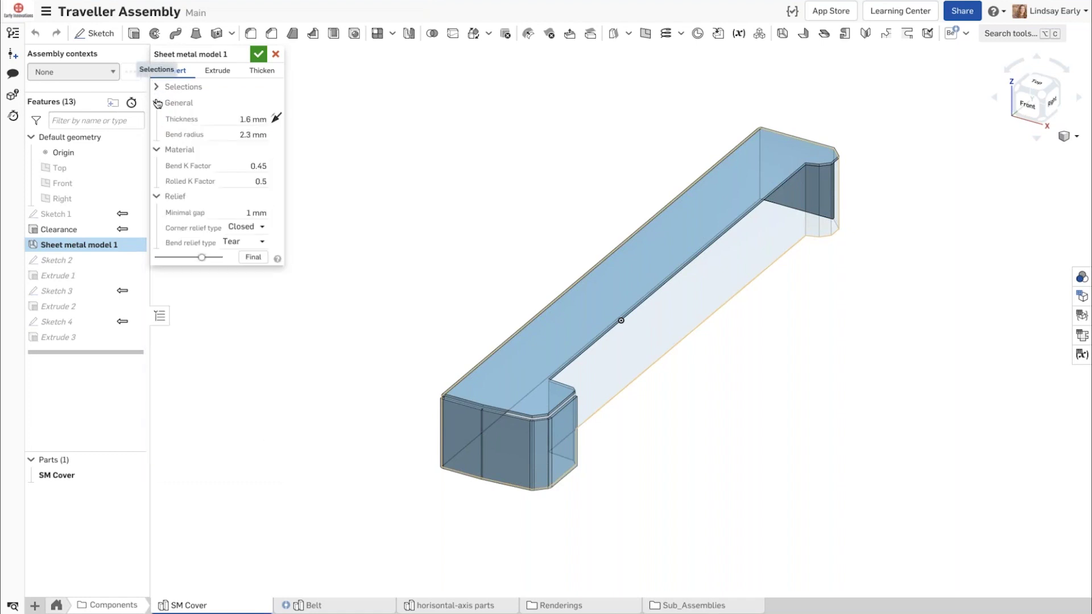
pyautogui.click(157, 103)
pyautogui.click(157, 119)
pyautogui.click(157, 135)
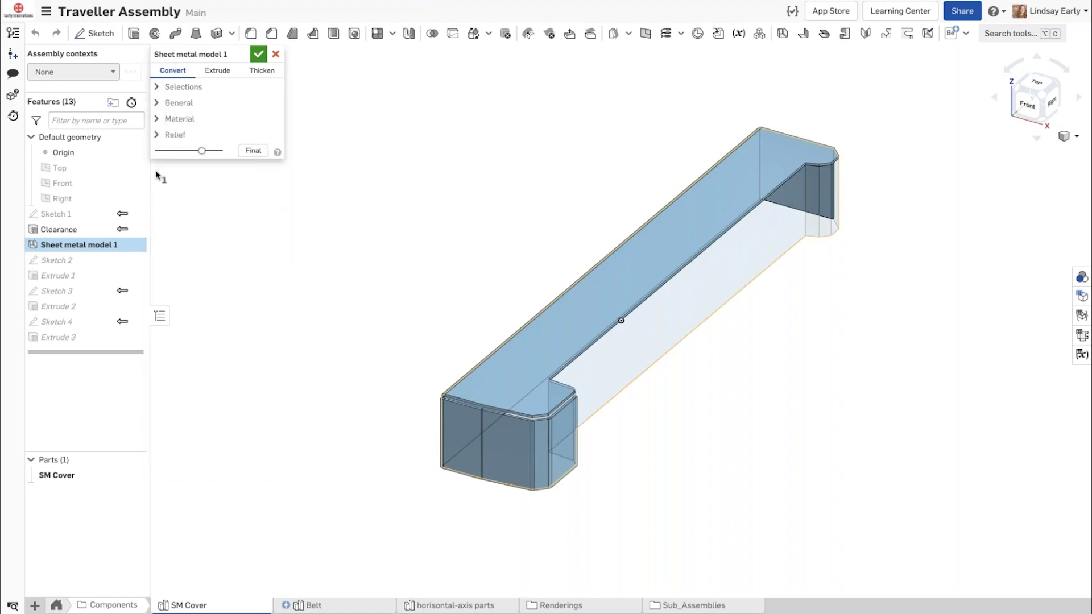
# Expand the Relief, Material and General groups of Sheet metal model 1 and accept the feature with its settings unchanged.
pyautogui.click(157, 135)
pyautogui.click(156, 119)
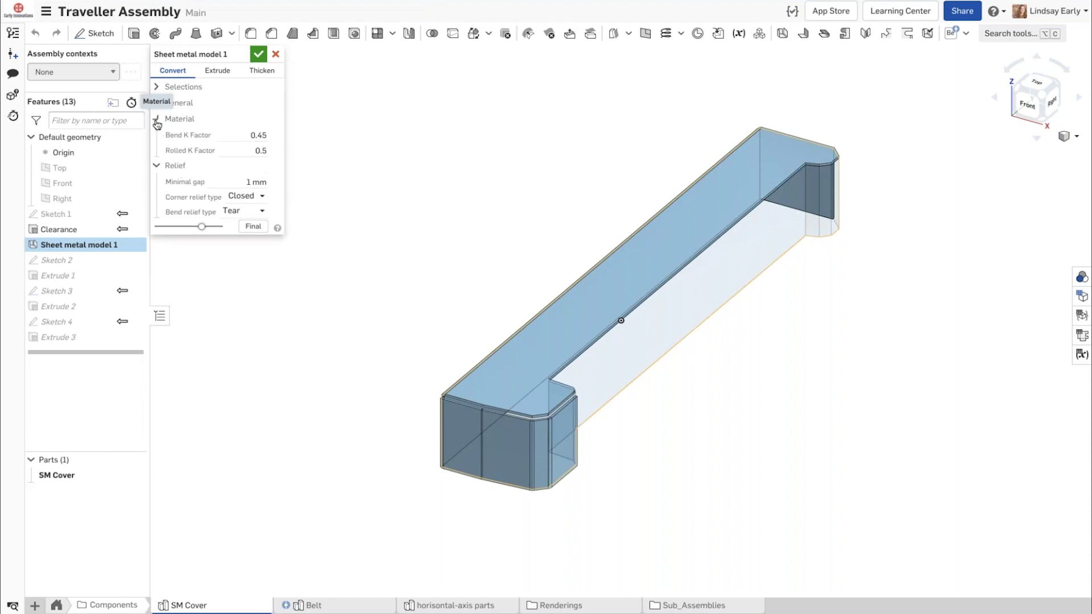
pyautogui.click(156, 103)
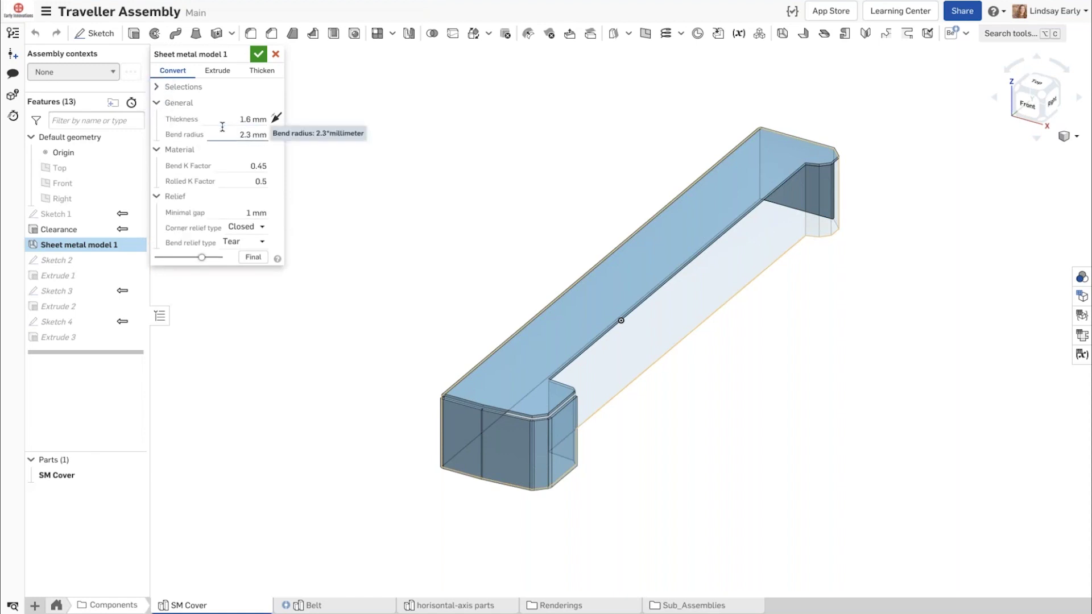
pyautogui.click(258, 54)
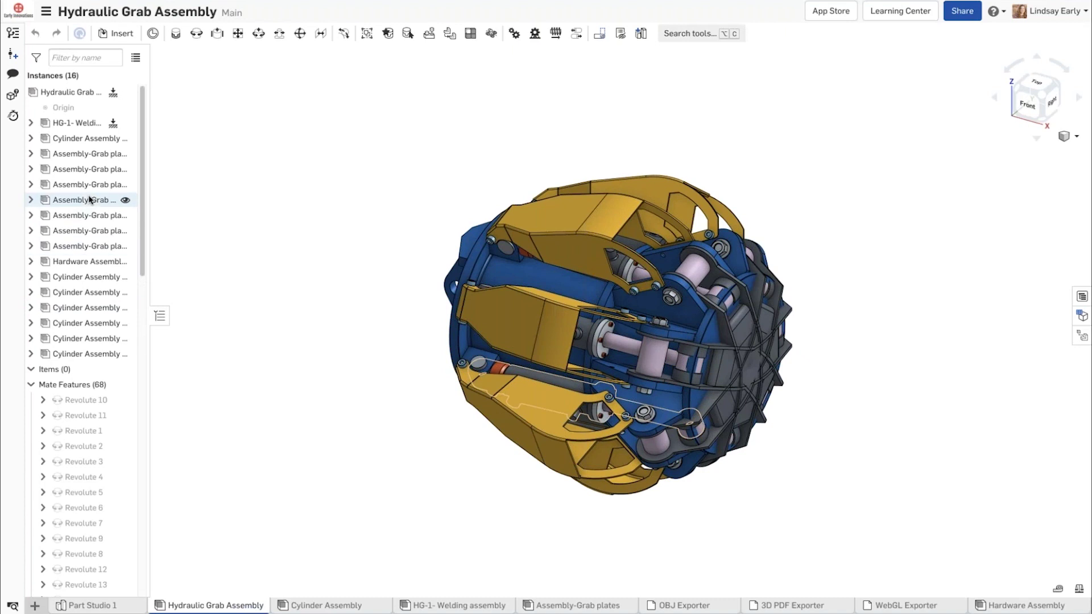
# Dissolve the Cylinder Assembly subassemblies in the Hydraulic Grab Assembly and look through the resulting instance list.
pyautogui.rightClick(72, 328)
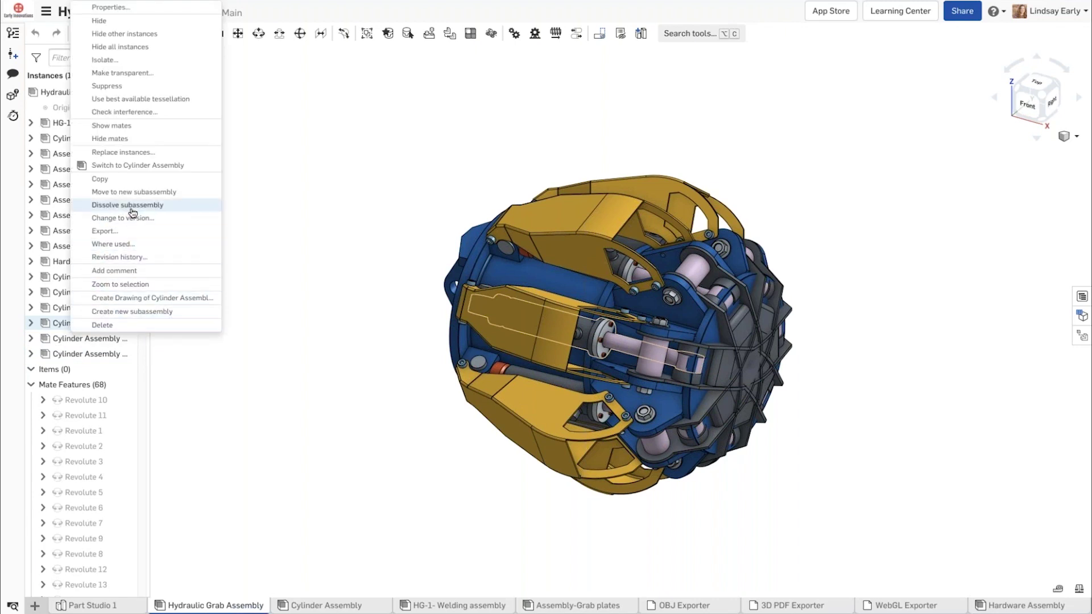
pyautogui.click(132, 212)
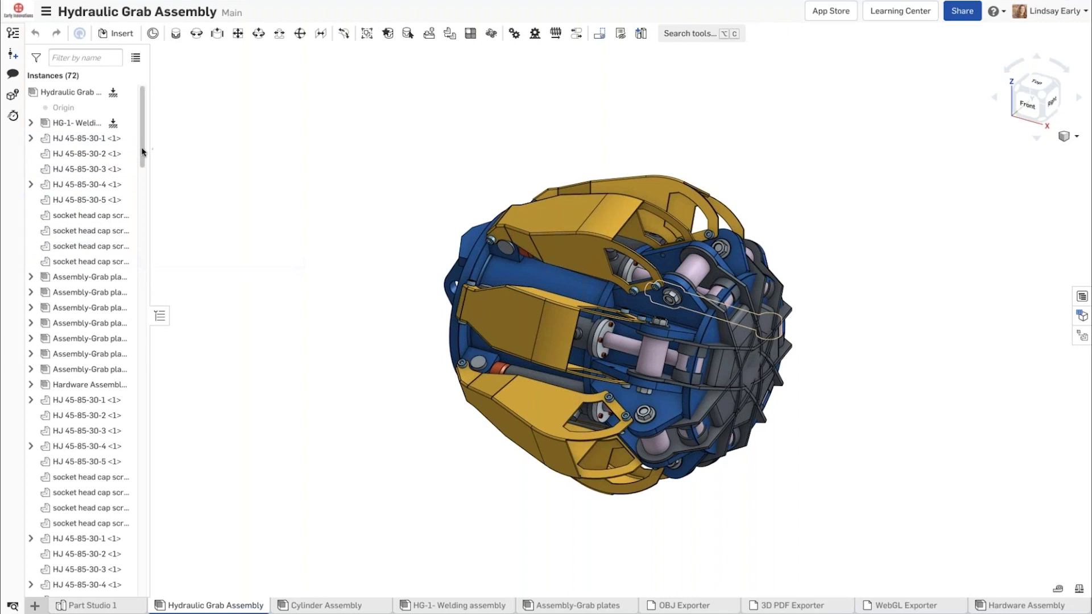
pyautogui.moveTo(143, 158); pyautogui.dragTo(145, 280)
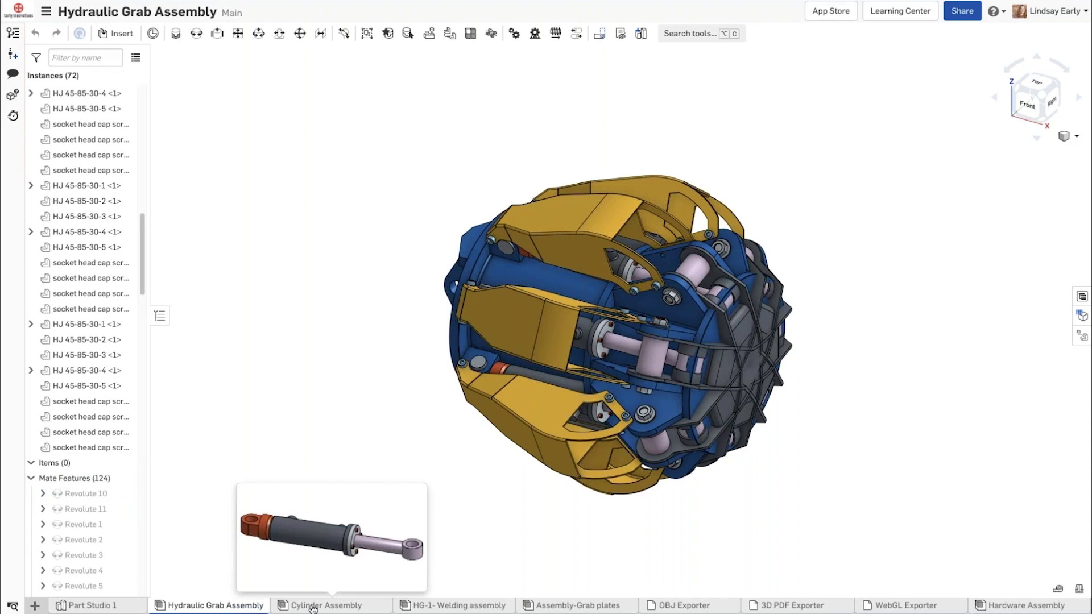
# Check the contents of the Cylinder Assembly, and return to the Hydraulic Grab Assembly to examine its instances and mate features.
pyautogui.click(282, 604)
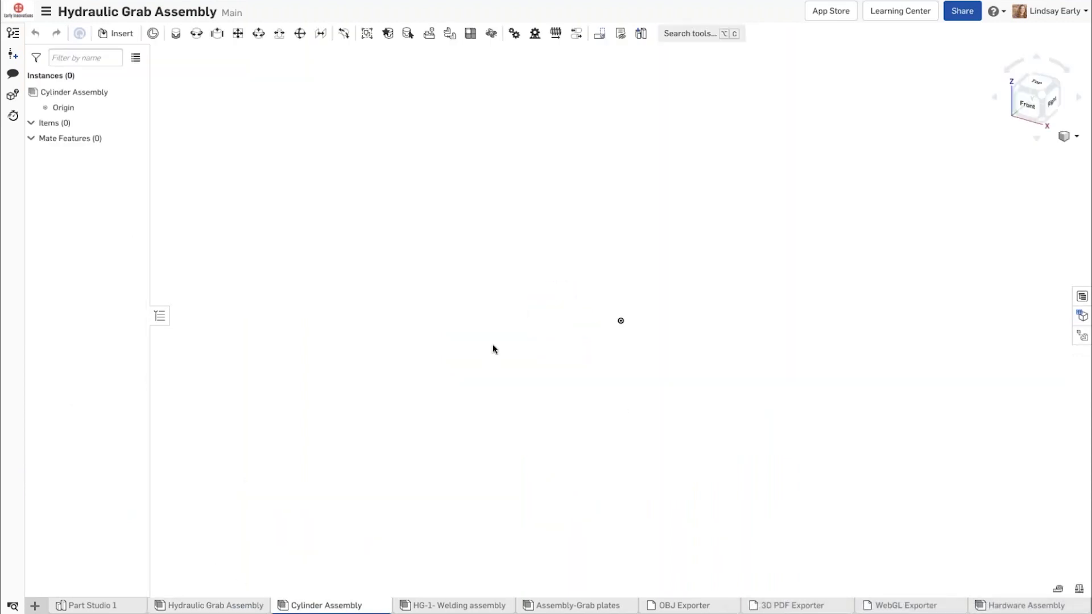
pyautogui.click(199, 605)
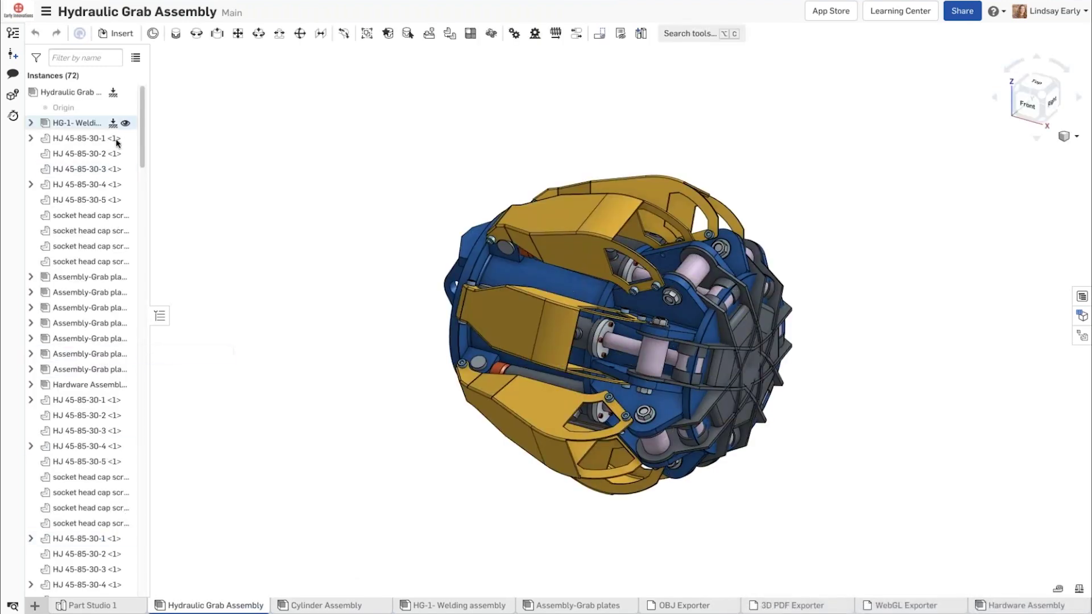
pyautogui.scroll(-20, 136, 262)
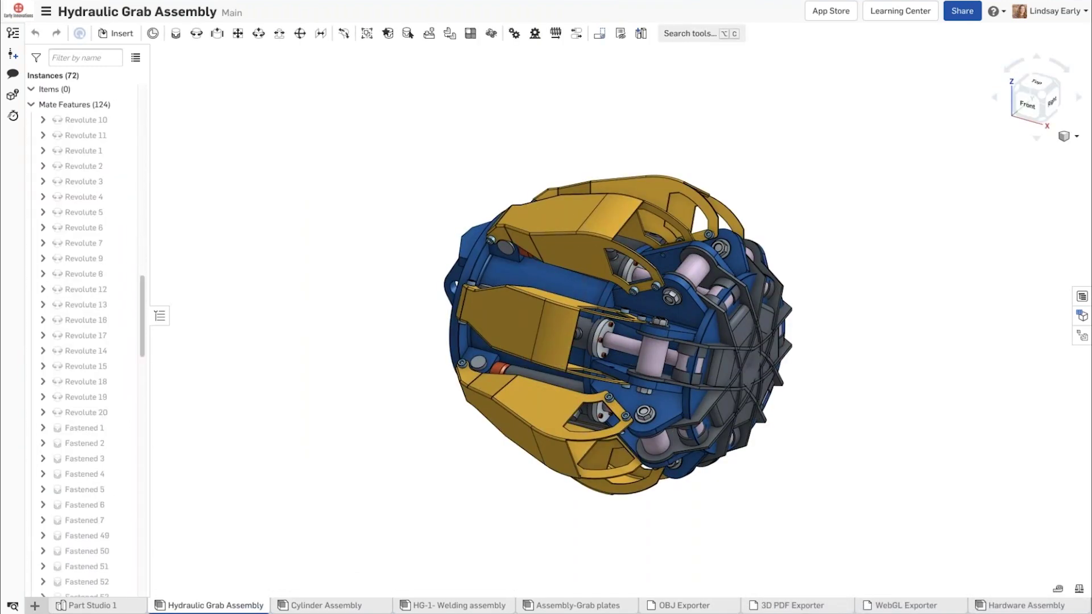
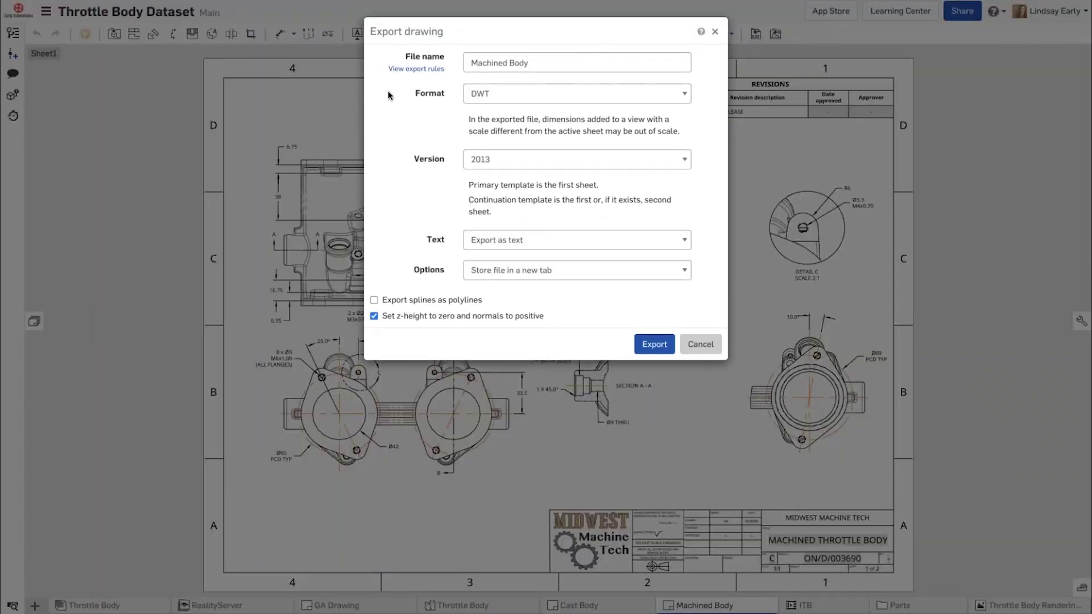
# Try the DXF format with the Custom sheets option for exporting the Machined Body drawing, and cancel the export.
pyautogui.click(482, 98)
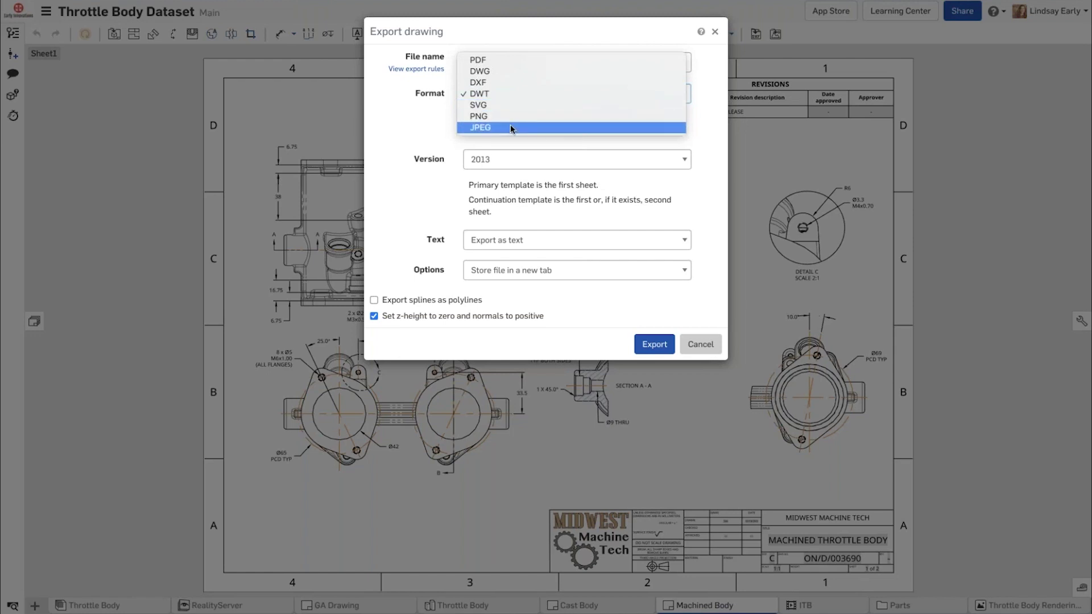
pyautogui.click(485, 85)
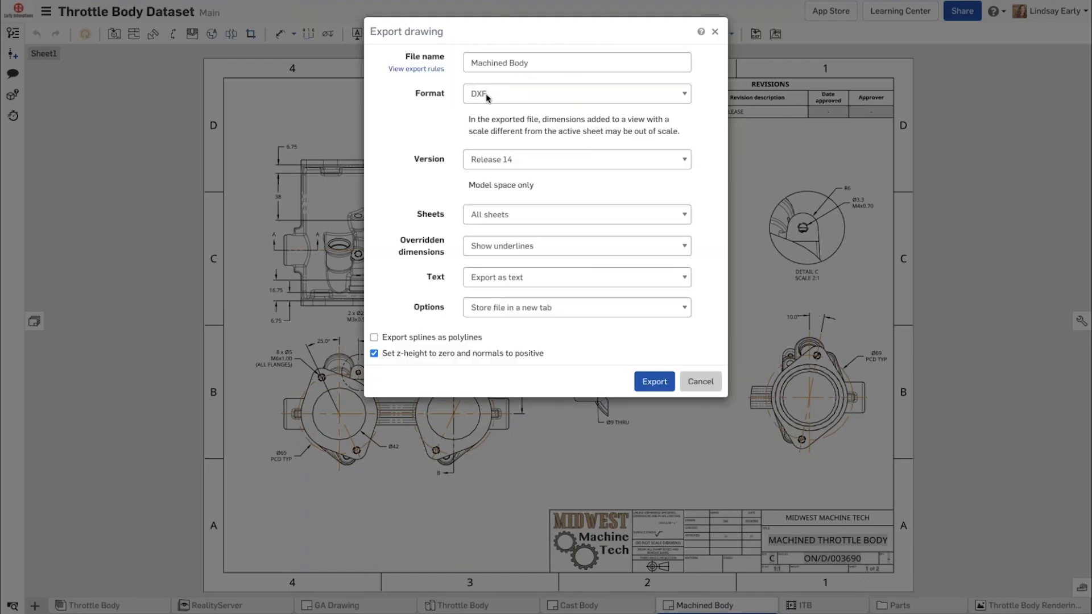
pyautogui.click(477, 218)
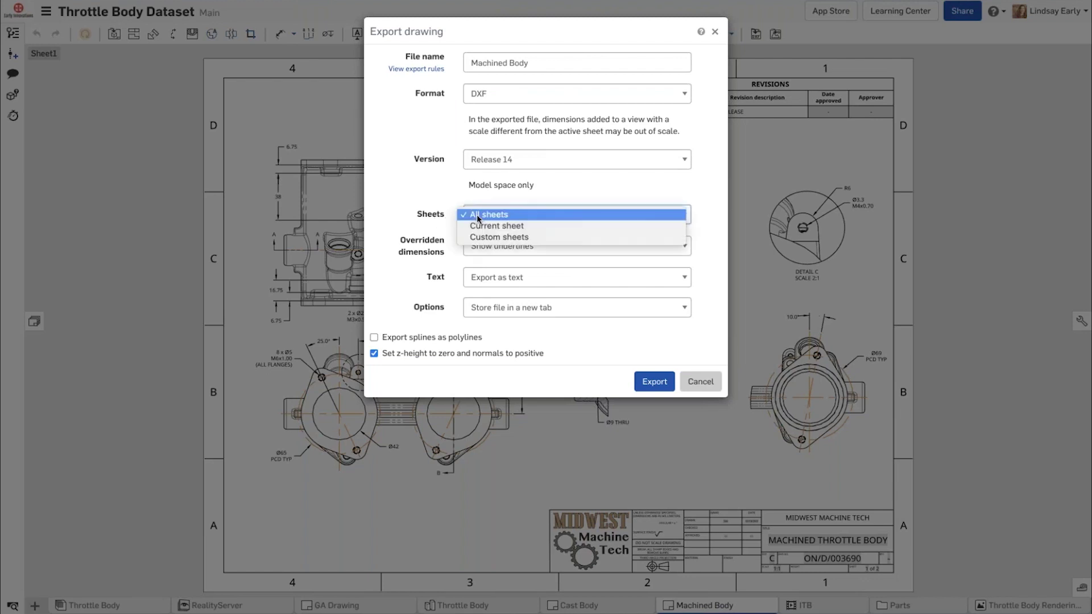
pyautogui.click(524, 236)
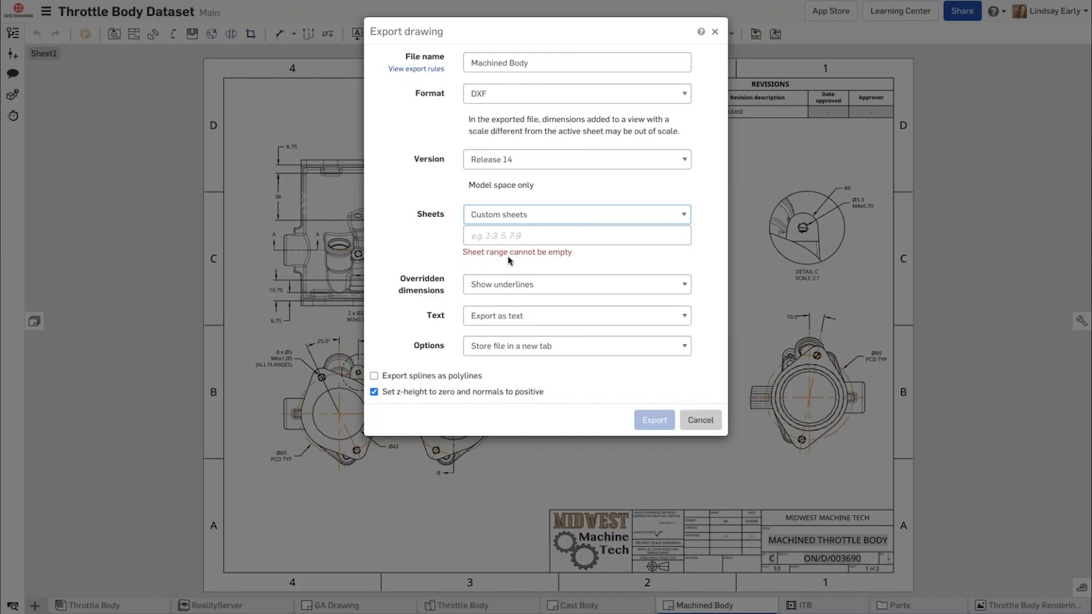
pyautogui.click(699, 421)
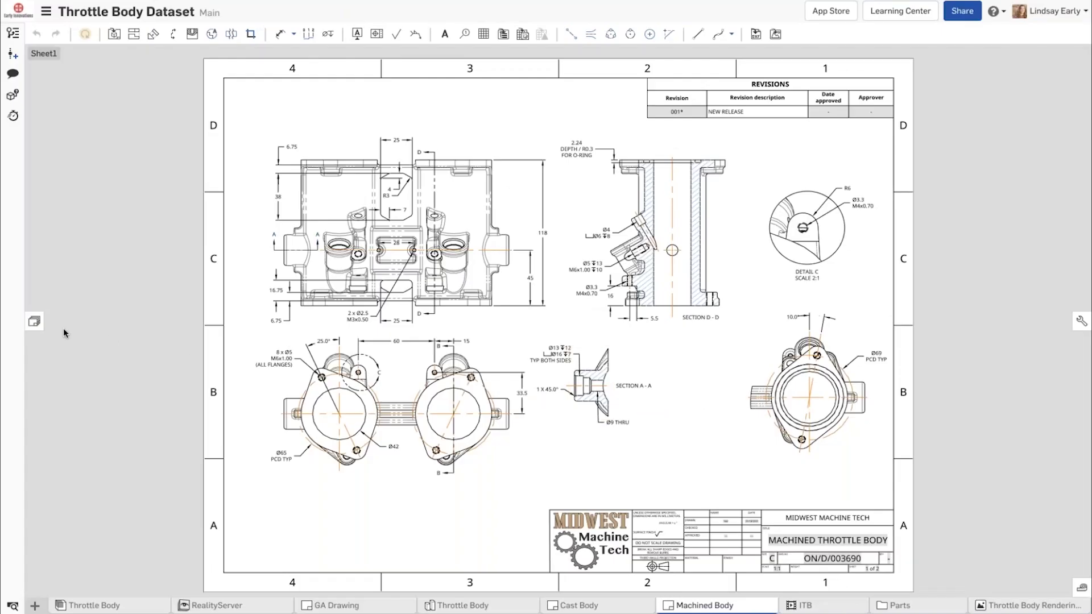
# Show the drawing's list of sheets and views, and inspect the revision table on Sheet1.
pyautogui.click(36, 322)
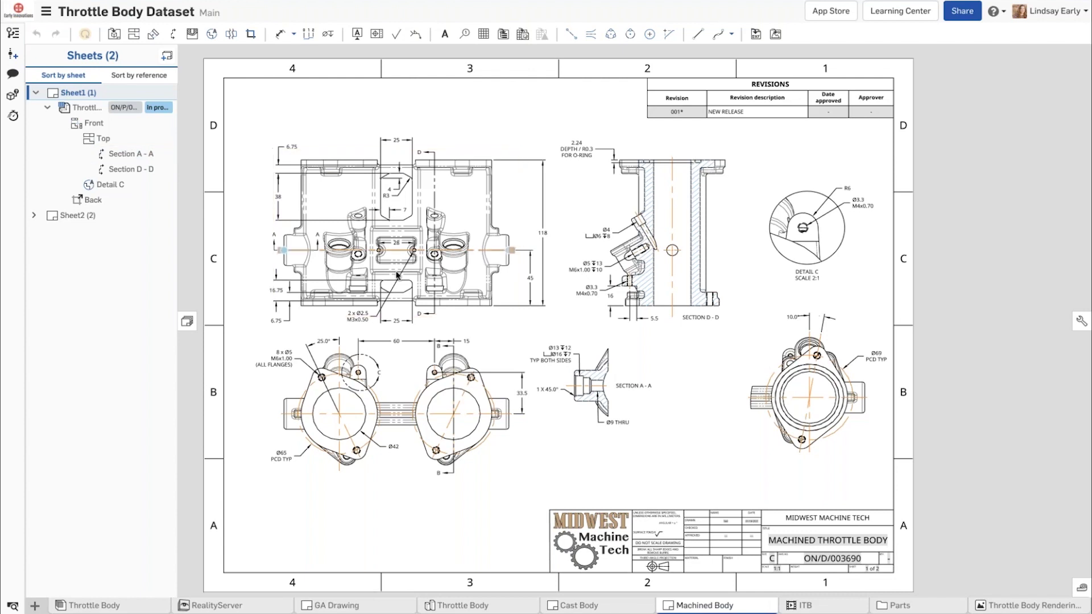
pyautogui.click(569, 145)
pyautogui.click(729, 116)
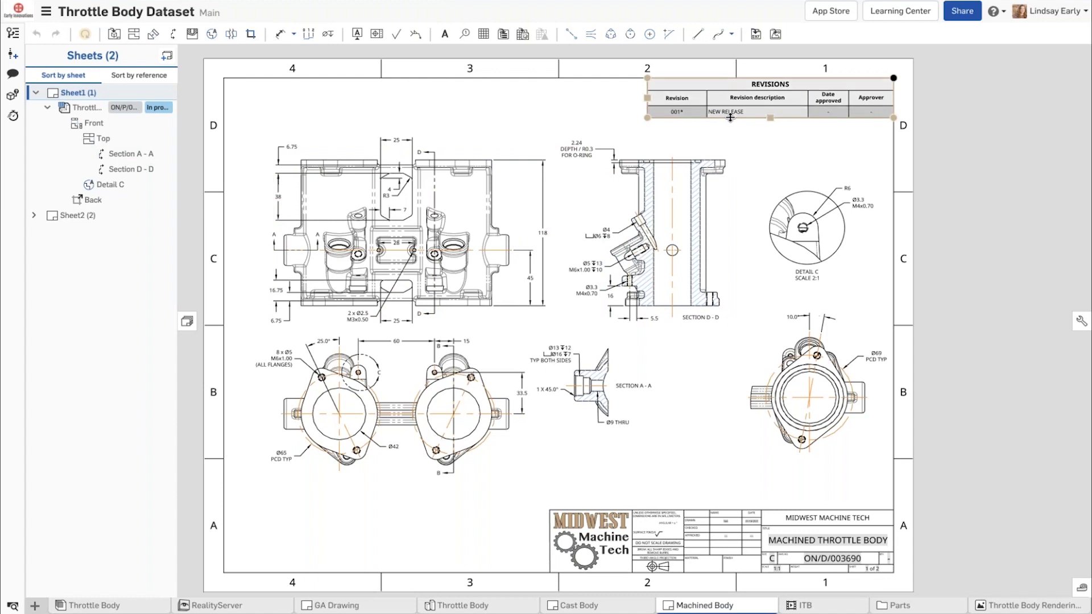
pyautogui.press('Escape')
# Set the Revision description property of the Machined Body drawing to INITIAL REVISION and apply it.
pyautogui.rightClick(698, 610)
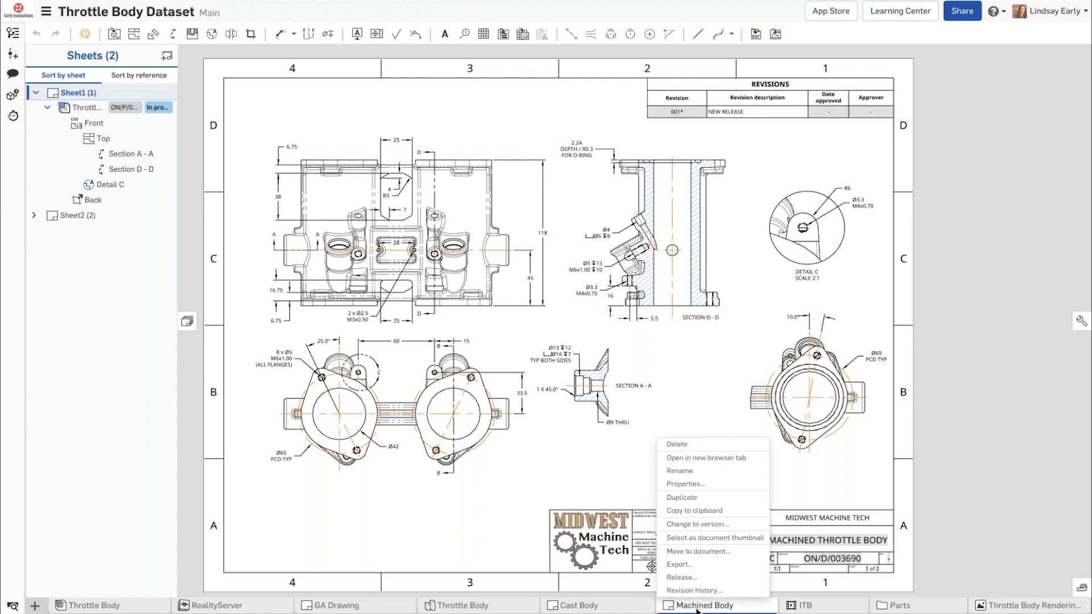
pyautogui.click(694, 484)
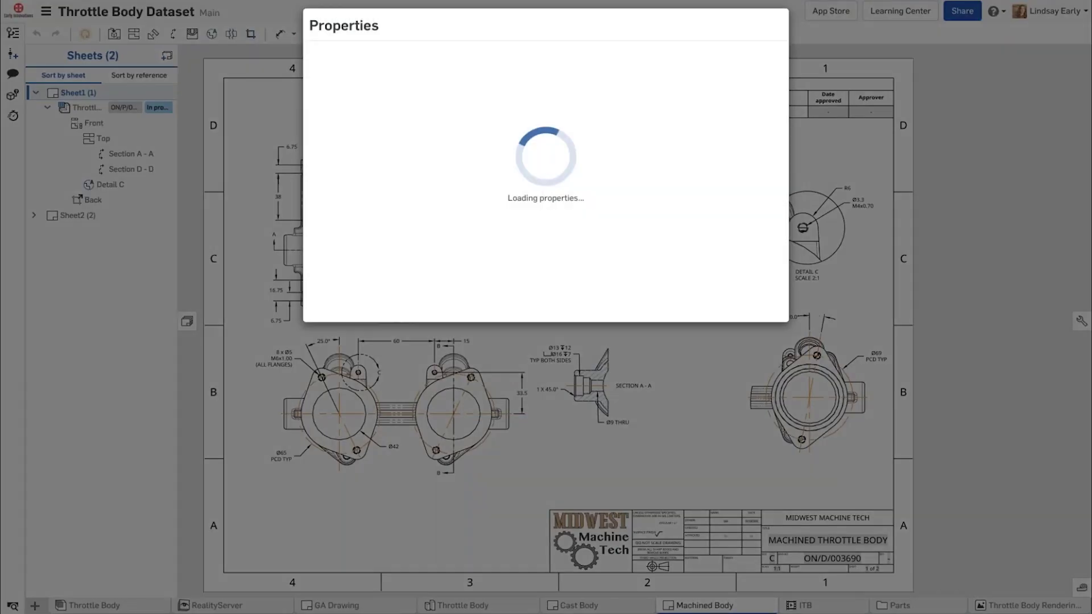
pyautogui.scroll(-15, 354, 185)
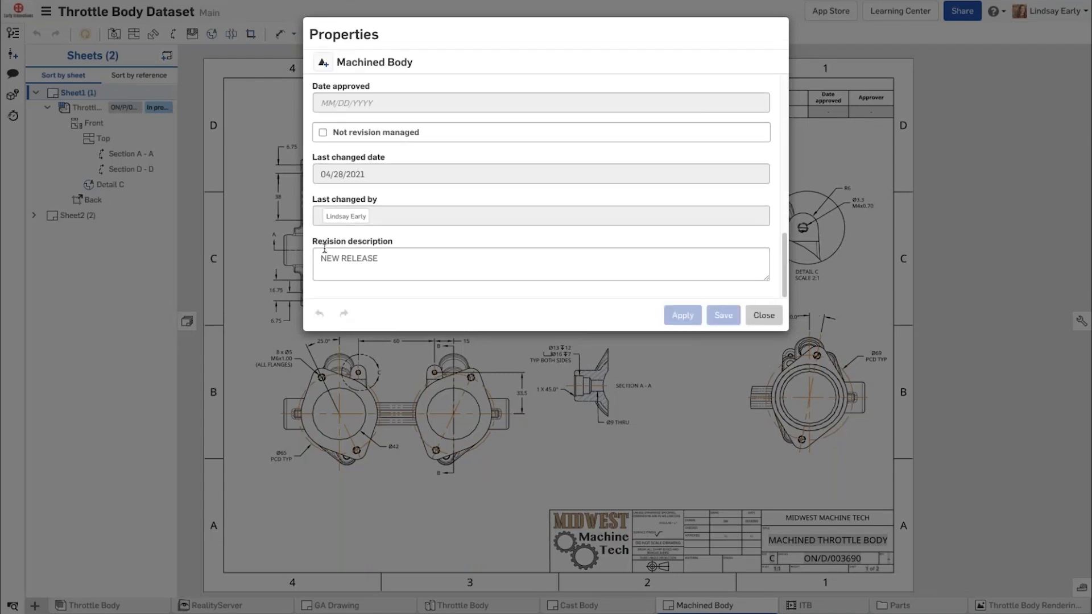
pyautogui.moveTo(392, 259); pyautogui.dragTo(269, 249)
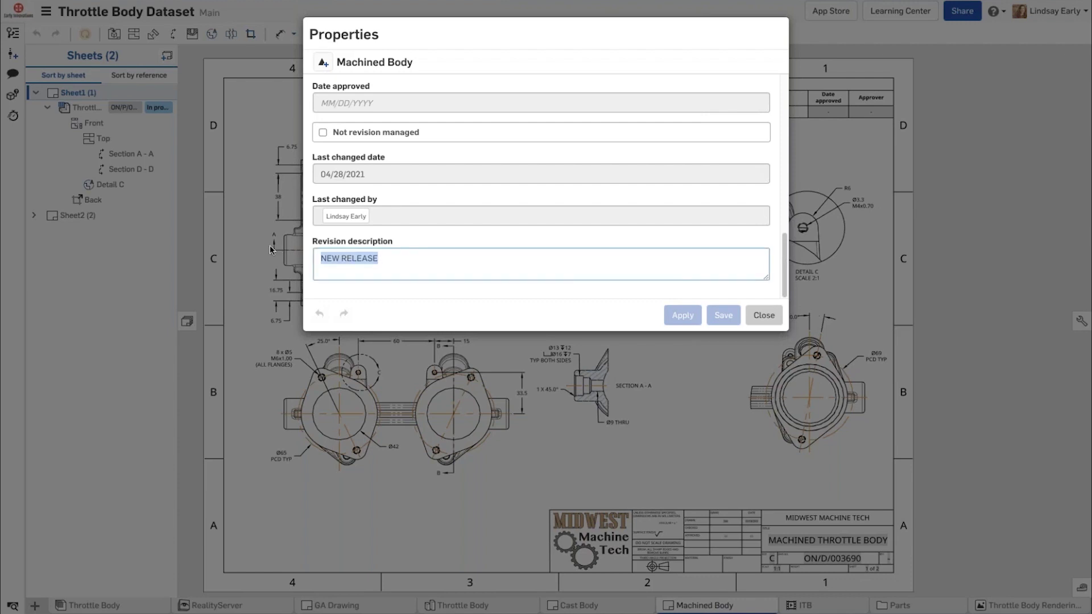
pyautogui.write('IN')
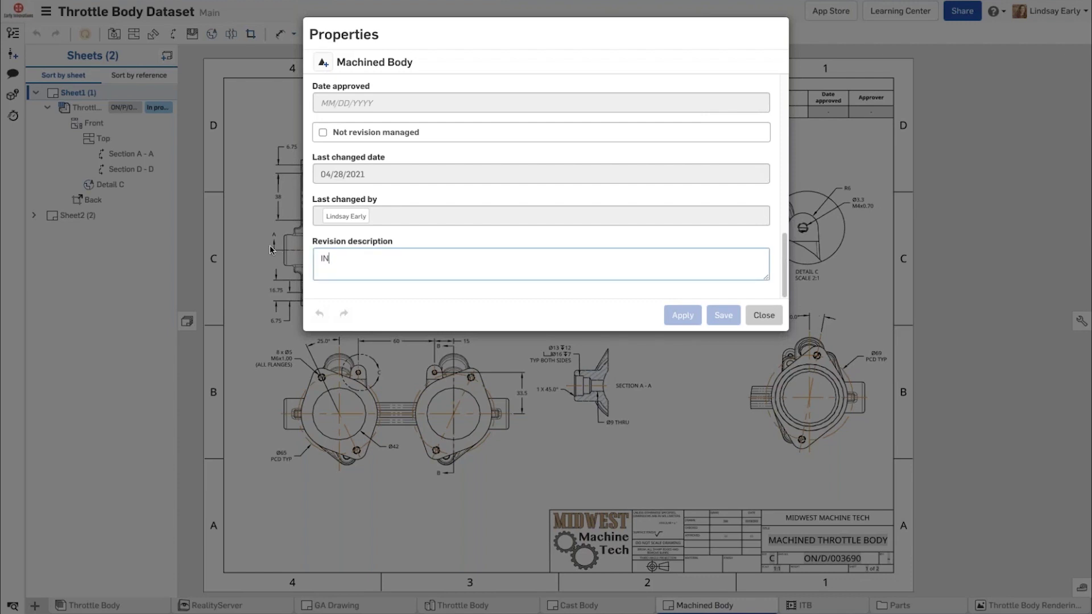
pyautogui.write('ITIAL REVISION')
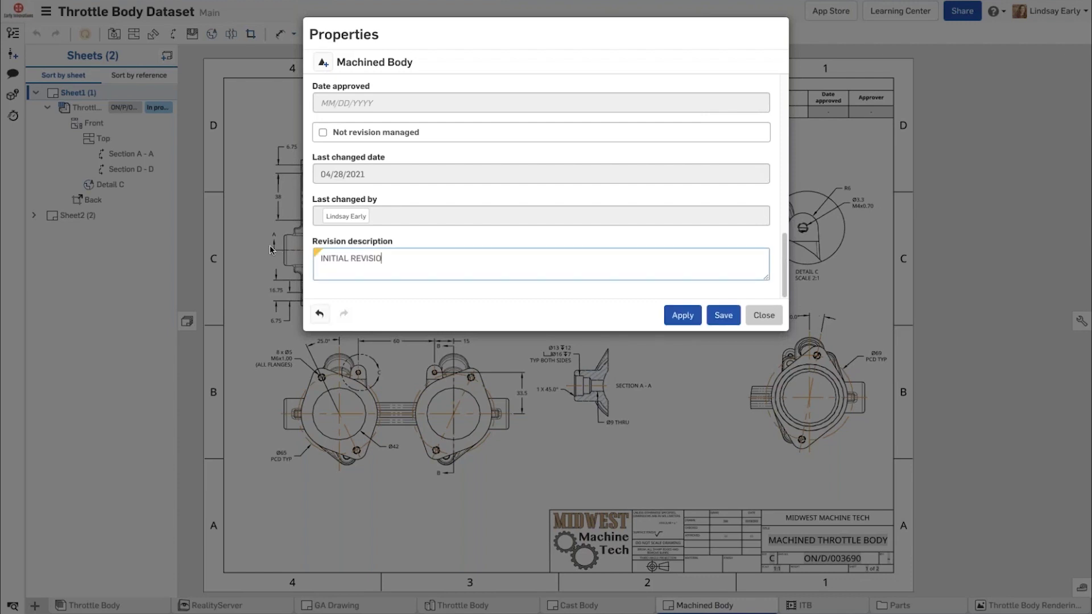
pyautogui.click(685, 316)
pyautogui.click(756, 320)
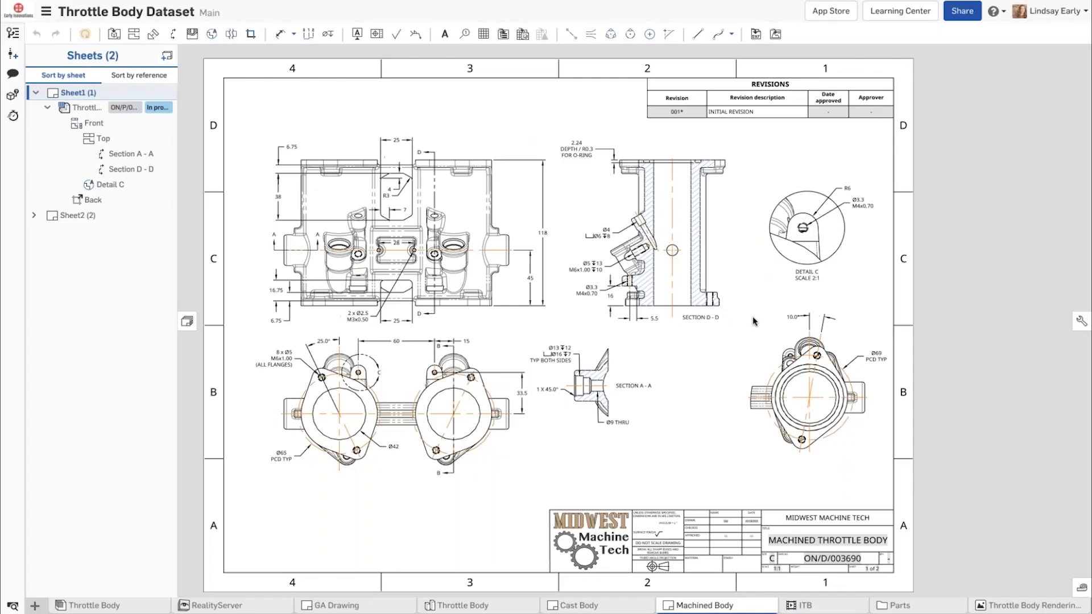
# Check the revision table on the drawing and return to the My Onshape documents list.
pyautogui.click(731, 117)
pyautogui.click(732, 134)
pyautogui.click(18, 10)
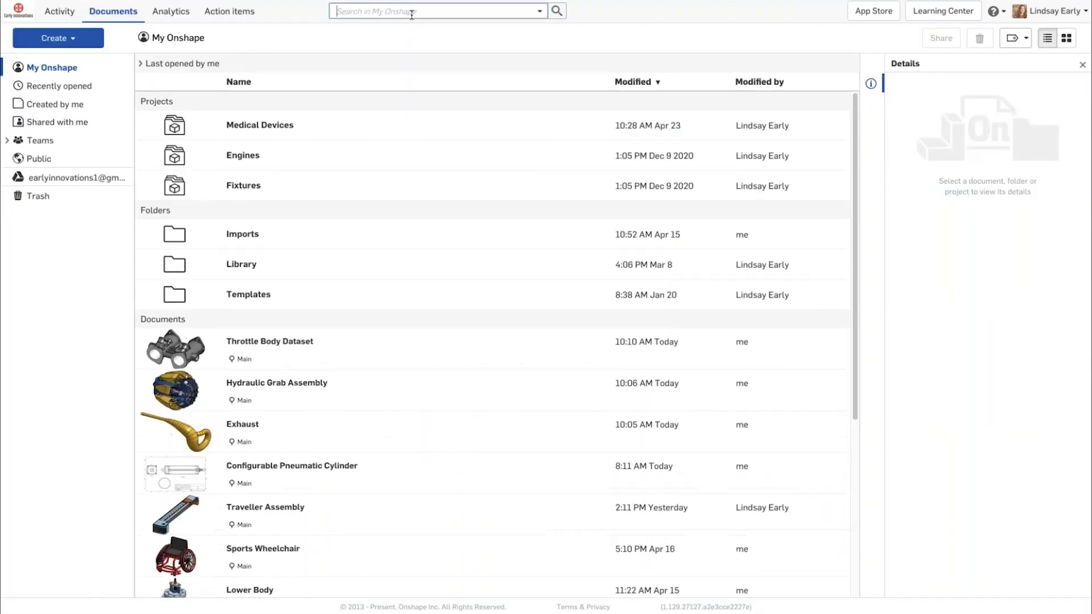
pyautogui.write('initi')
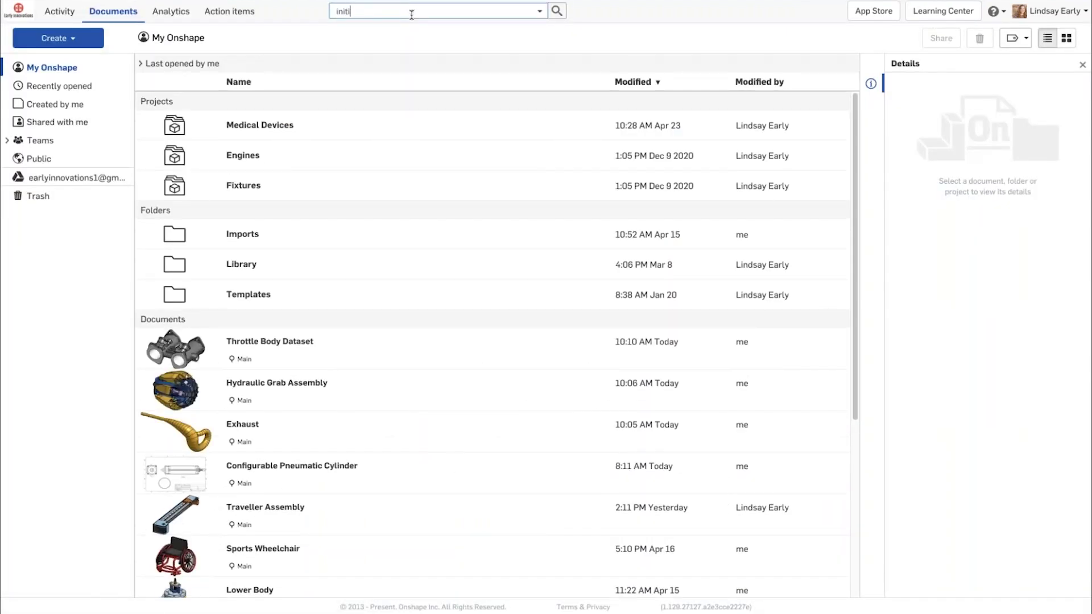
pyautogui.write('al')
pyautogui.press('BackSpace')
pyautogui.press('BackSpace')
pyautogui.press('BackSpace')
pyautogui.press('BackSpace')
pyautogui.press('BackSpace')
pyautogui.press('BackSpace')
# Search My Onshape with the added Revision description criterion set to "initial revision".
pyautogui.click(540, 11)
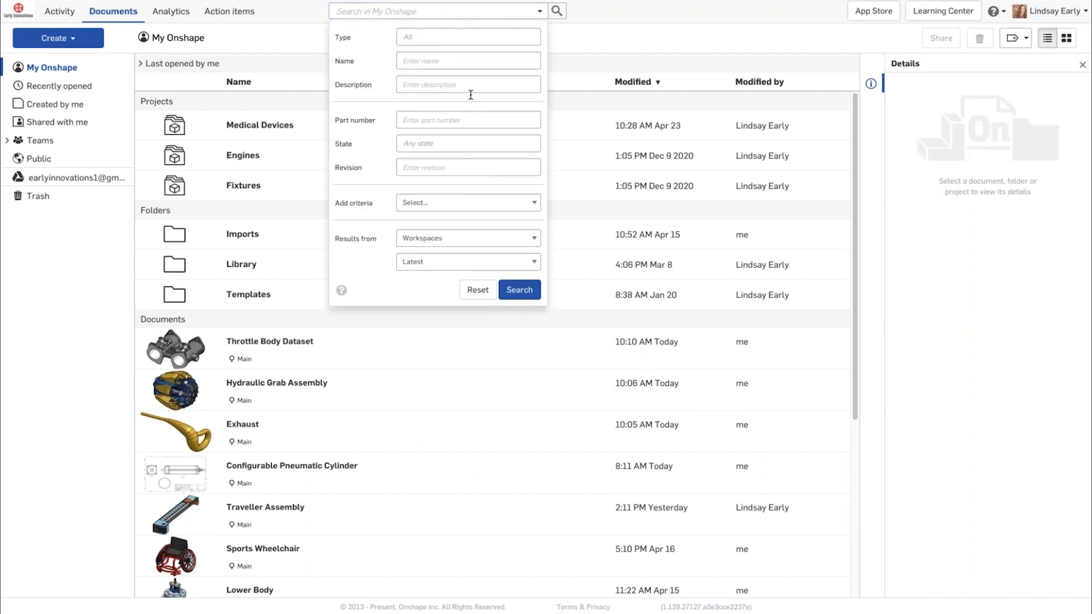
pyautogui.click(412, 205)
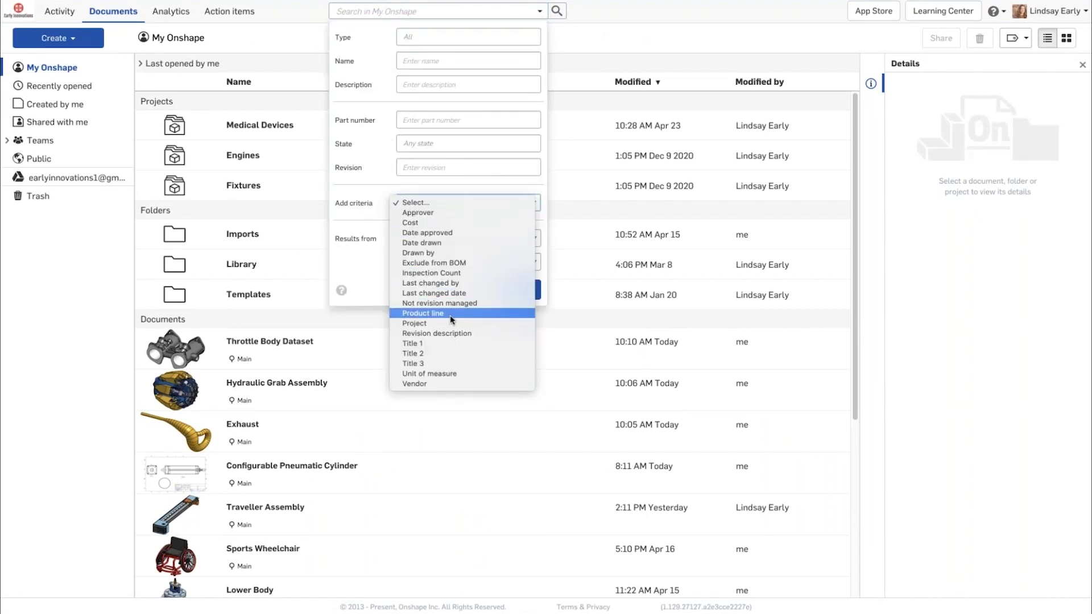
pyautogui.click(455, 335)
pyautogui.click(431, 208)
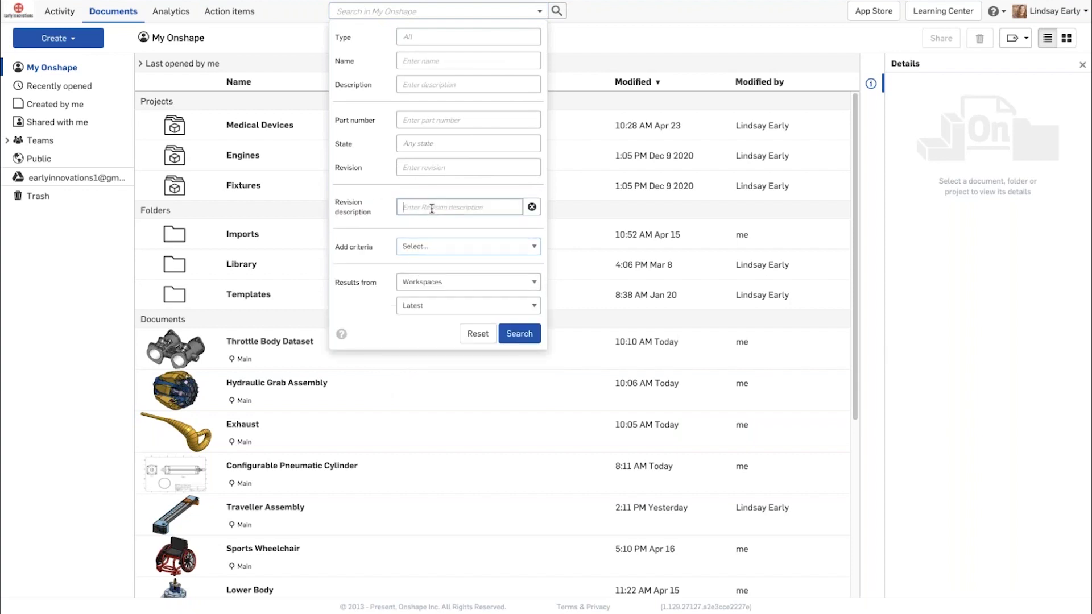
pyautogui.write('initi')
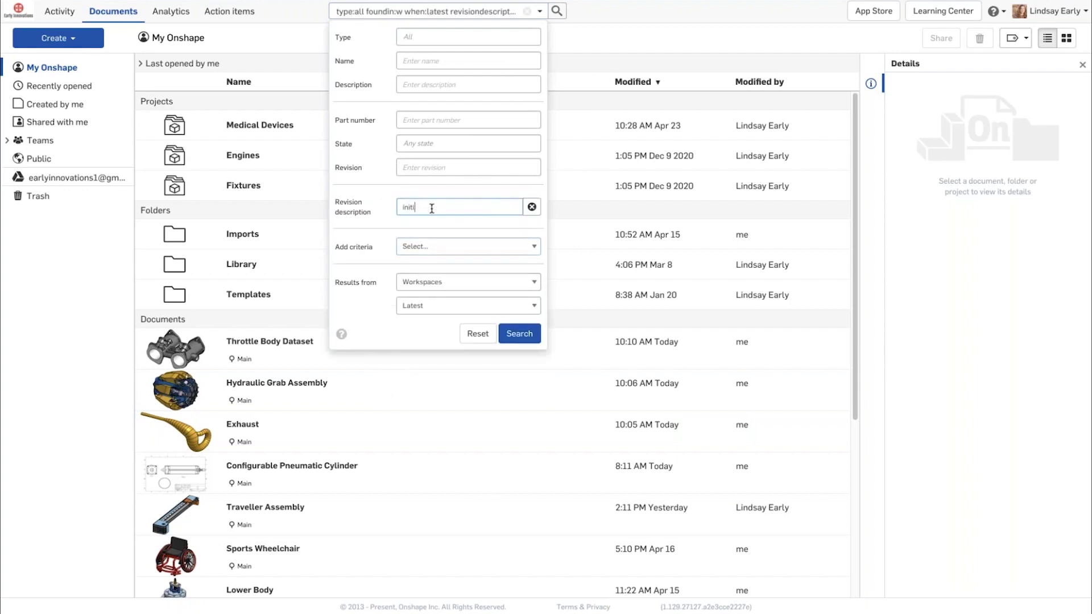
pyautogui.write('al revision')
pyautogui.press('Return')
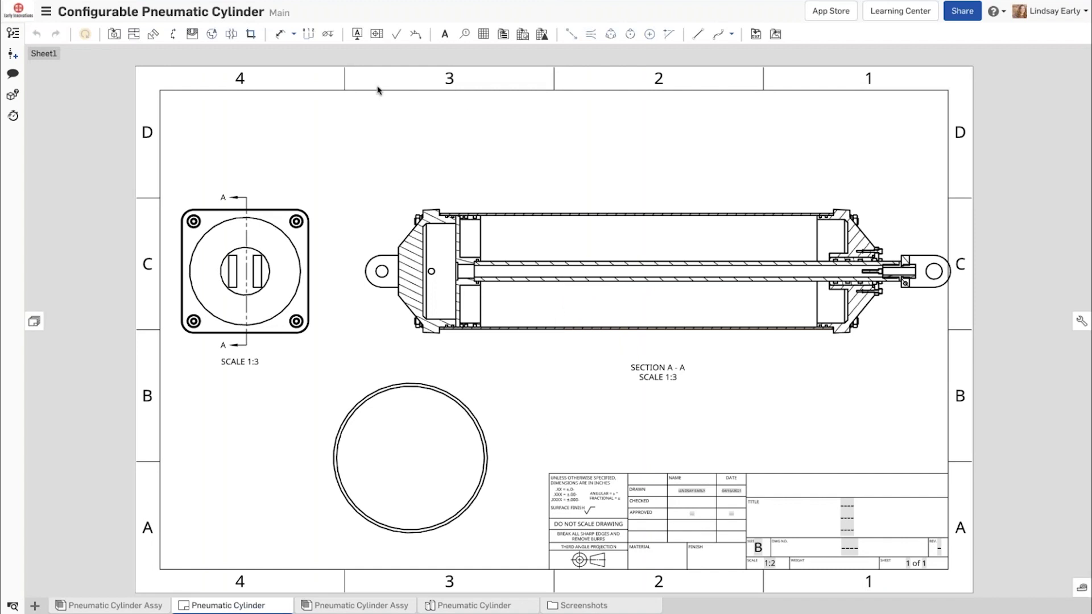
# Add a diameter dimension between the barrel's upper and lower outer edges in Section A-A, placed beside the end cap.
pyautogui.click(283, 36)
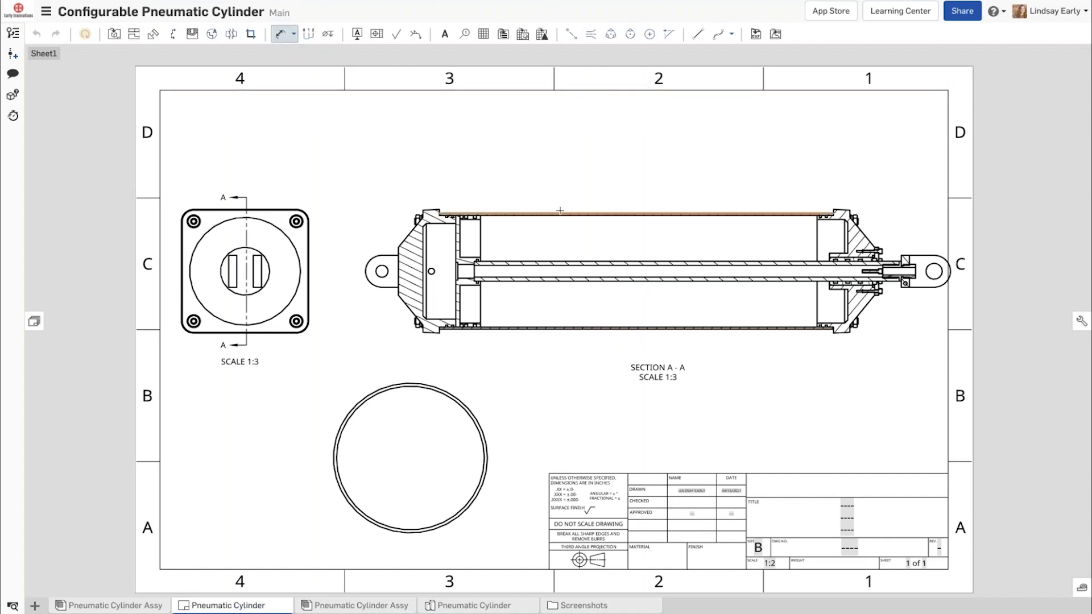
pyautogui.click(545, 245)
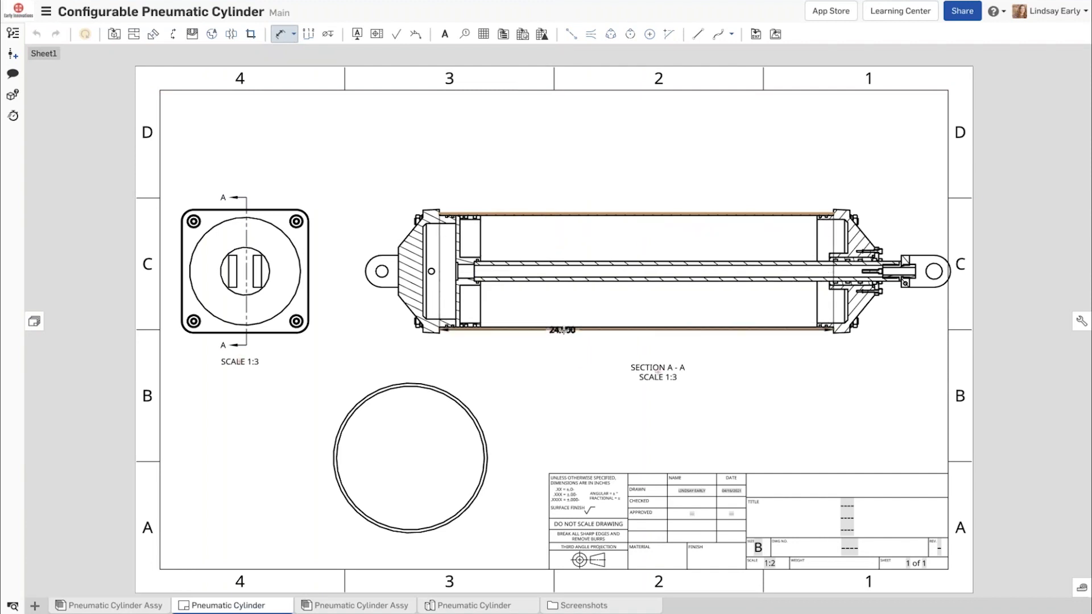
pyautogui.click(563, 330)
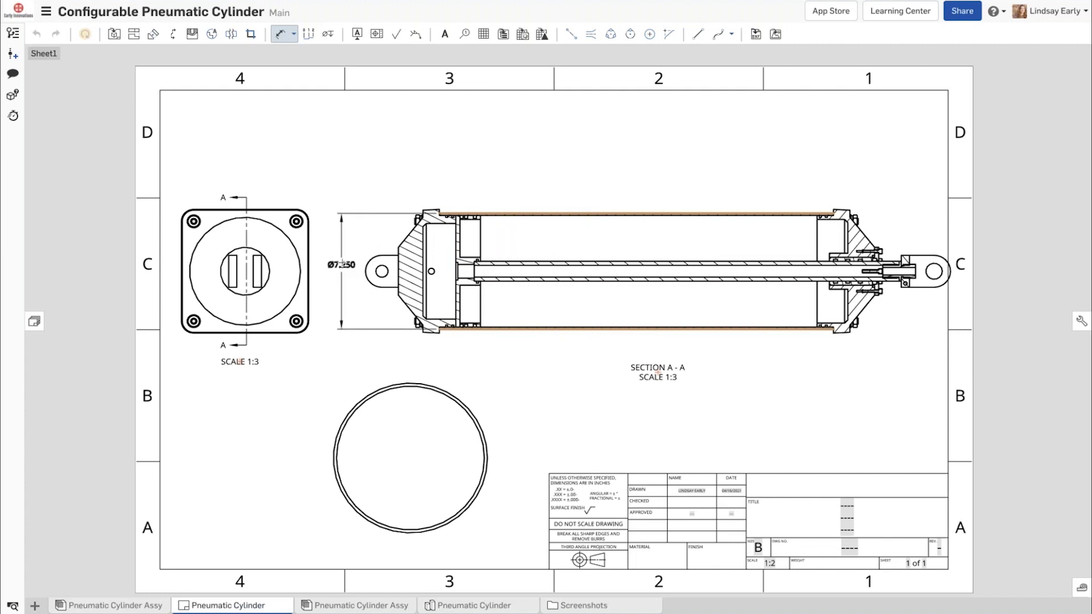
pyautogui.click(342, 263)
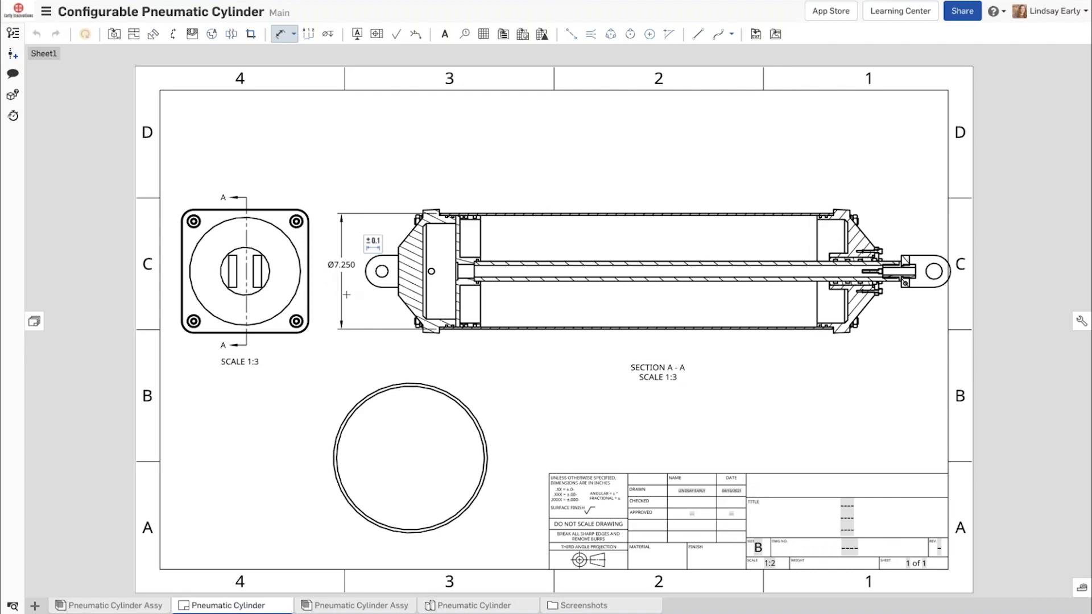
# Dimension the wall thickness between the two concentric circles in the barrel's front view.
pyautogui.click(456, 399)
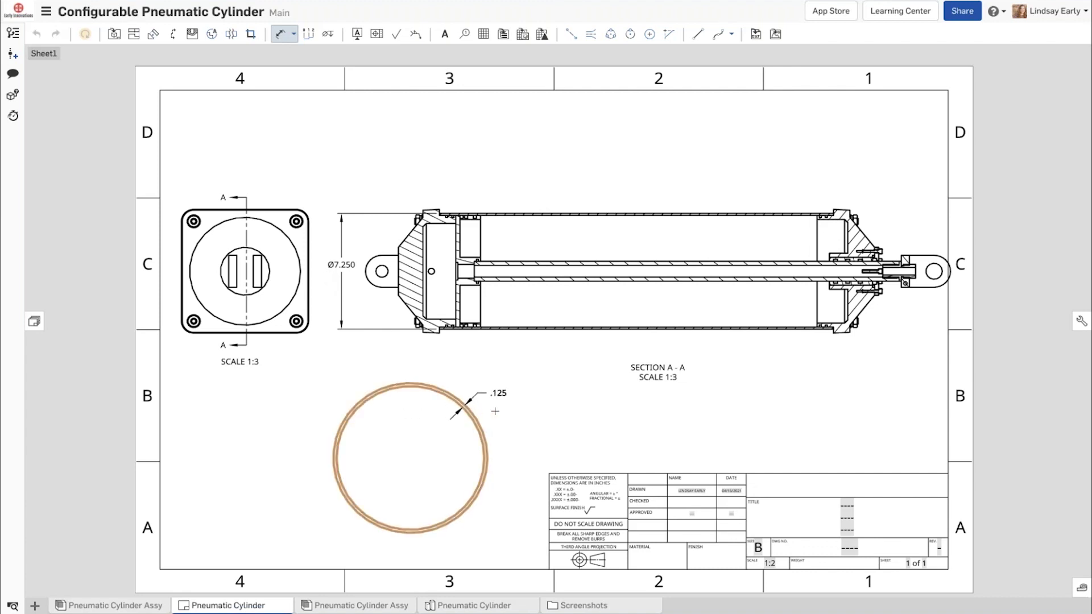
pyautogui.click(493, 407)
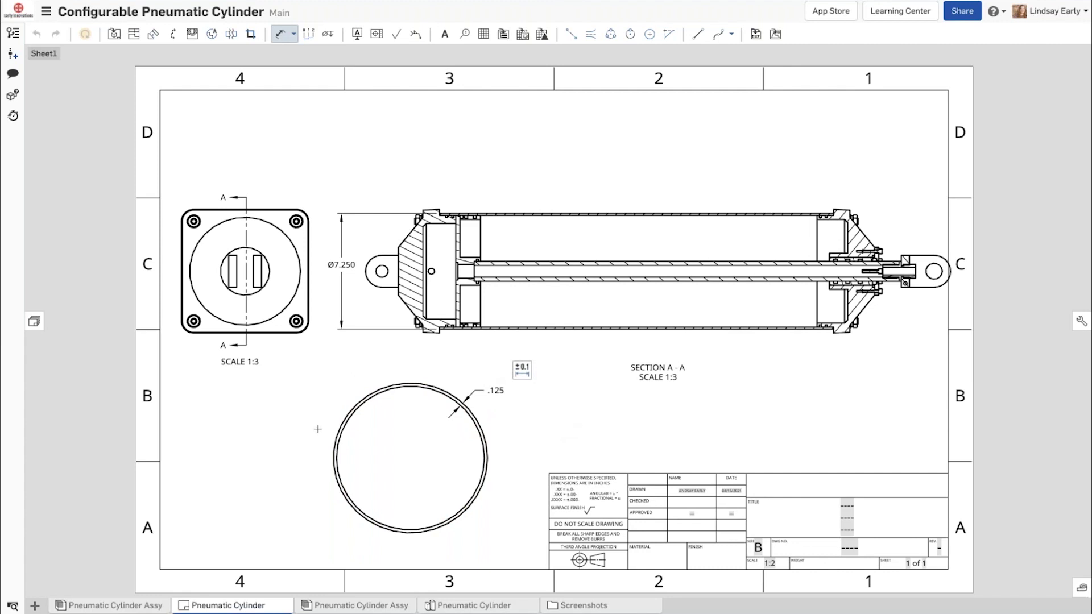
pyautogui.press('Escape')
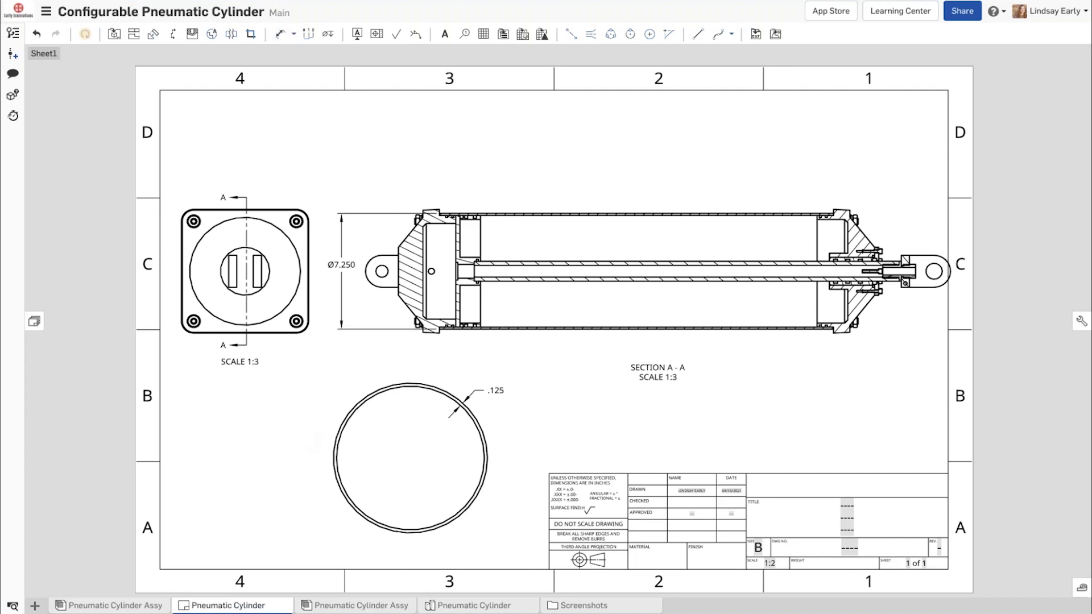
# Turn on the view label of the barrel's front view with the text BARREL, and shift the view slightly up and left.
pyautogui.doubleClick(380, 459)
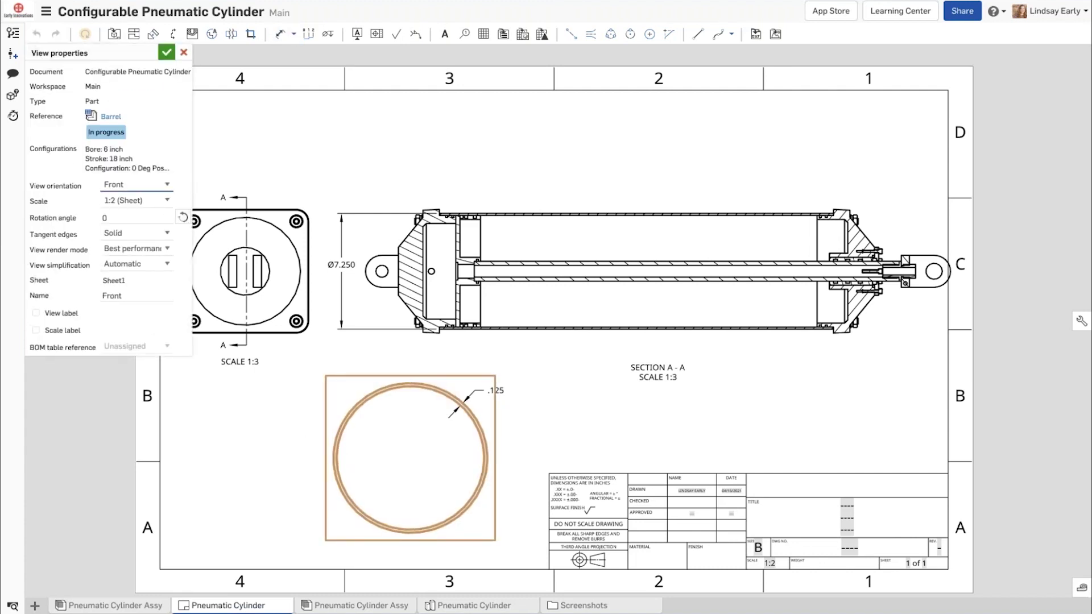
pyautogui.click(36, 313)
pyautogui.moveTo(131, 331); pyautogui.dragTo(102, 334)
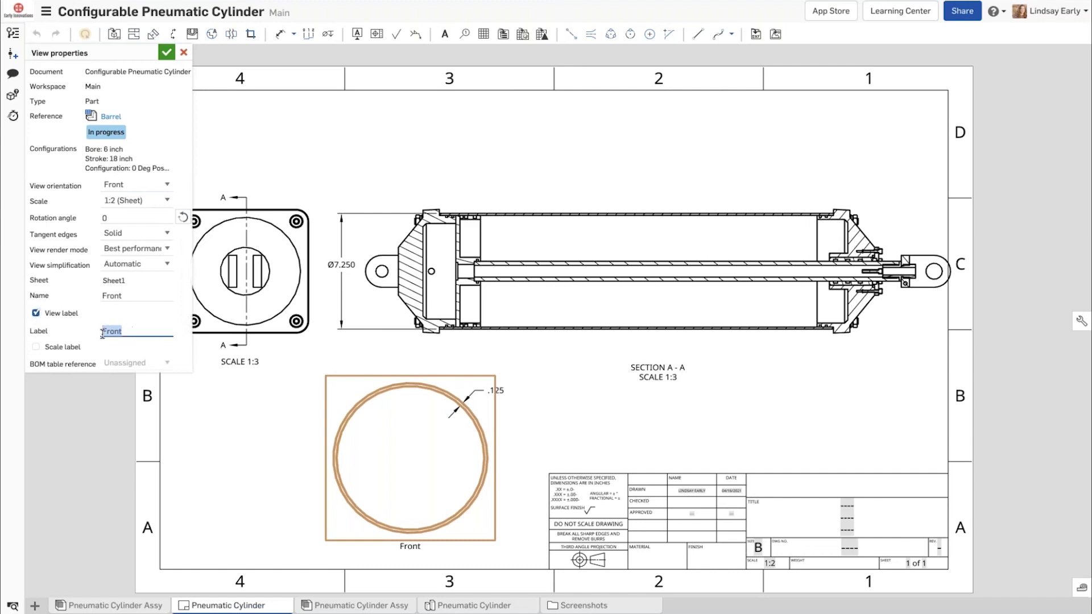
pyautogui.write('BARREL')
pyautogui.click(166, 52)
pyautogui.moveTo(473, 542)
pyautogui.mouseDown()
pyautogui.moveTo(518, 490)
pyautogui.moveTo(558, 471)
pyautogui.moveTo(391, 479)
pyautogui.moveTo(455, 538)
pyautogui.mouseUp()
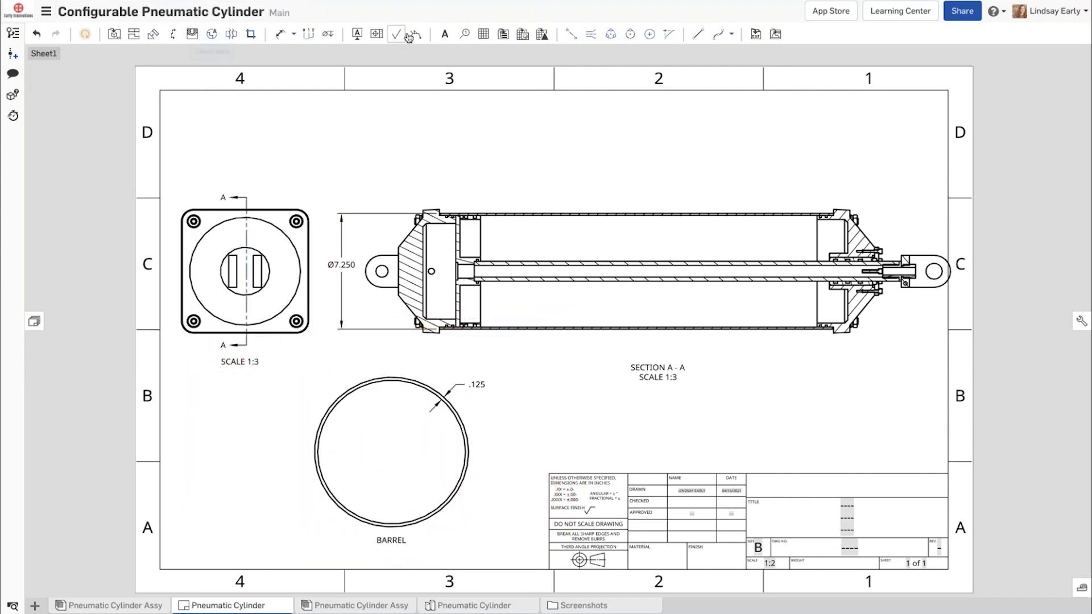
pyautogui.click(444, 34)
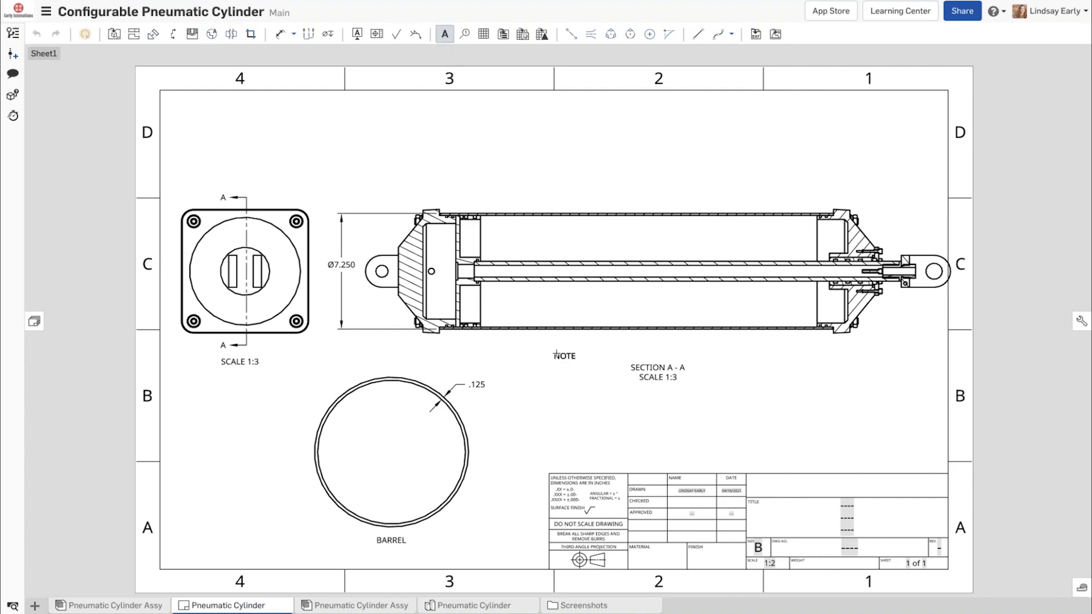
pyautogui.click(553, 352)
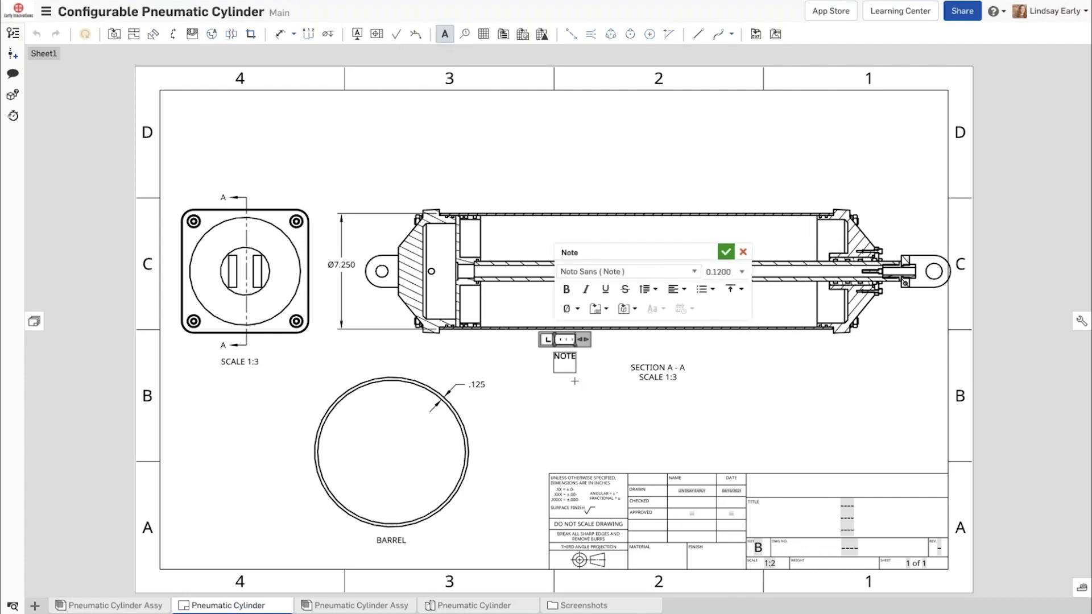
pyautogui.press('Escape')
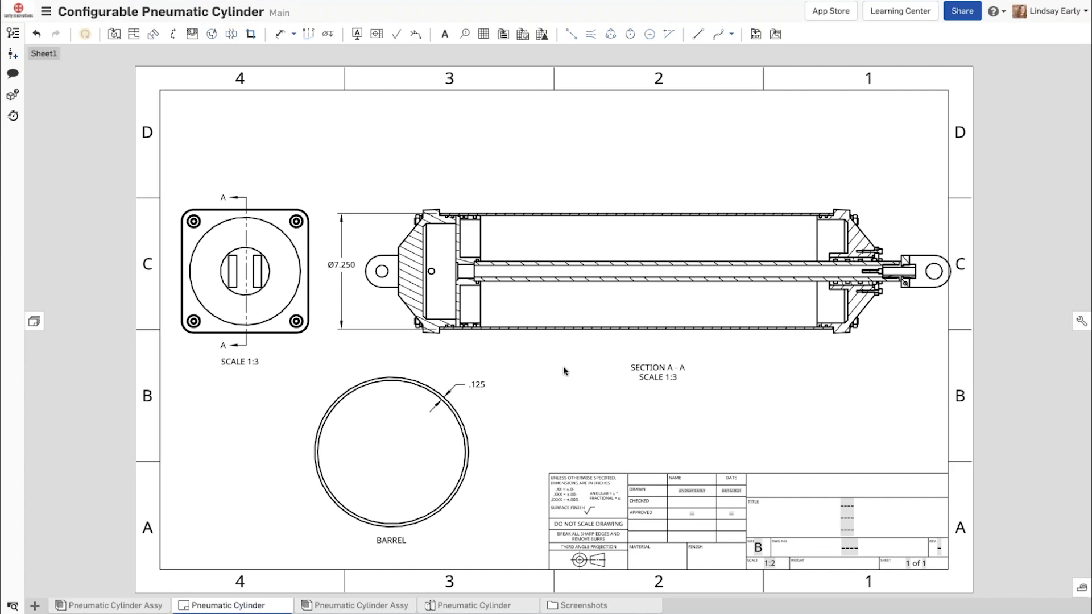
# Add a text note reading NOTE in the empty space between the barrel view and the Section A-A label.
pyautogui.click(444, 34)
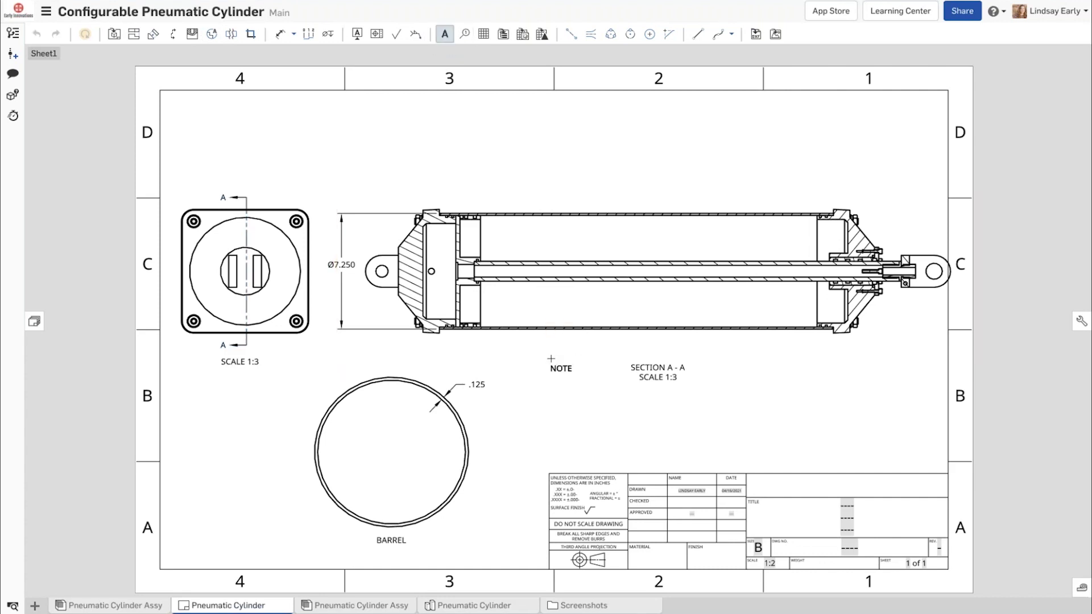
pyautogui.click(551, 357)
pyautogui.write('NOTE')
pyautogui.press('Return')
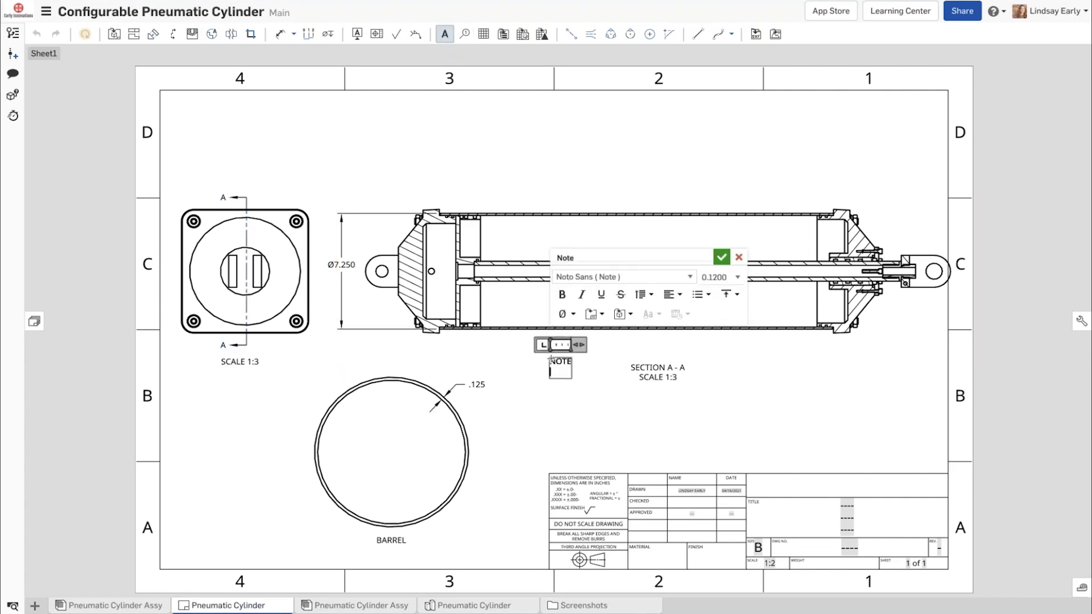
pyautogui.click(765, 416)
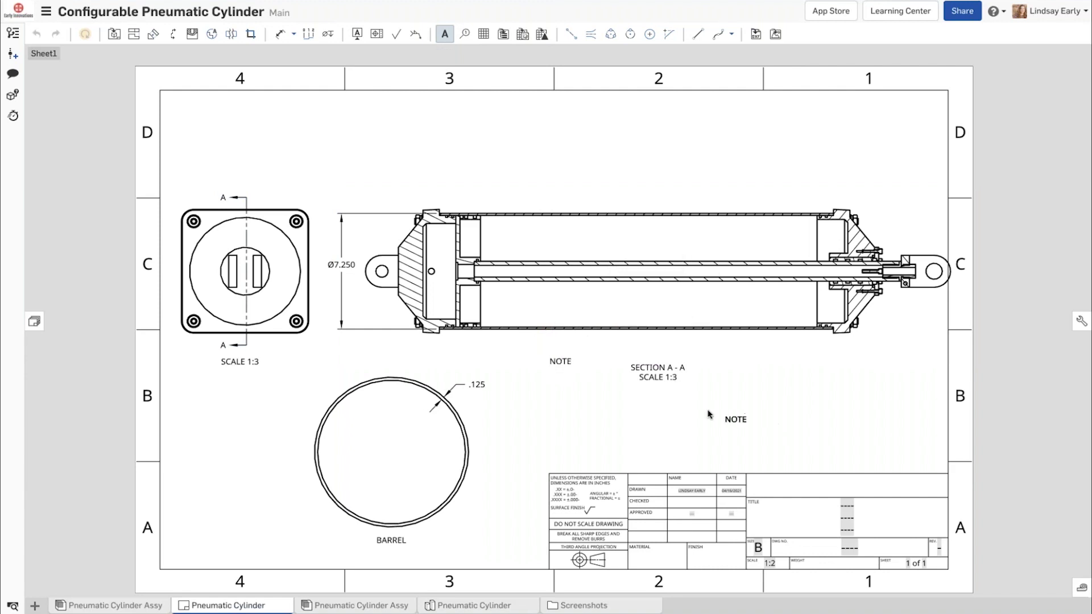
pyautogui.press('Escape')
# Move the NOTE text up to the section's lower barrel edge, and shift Section A-A slightly left and upward with its aligned end view.
pyautogui.moveTo(611, 362); pyautogui.dragTo(608, 328)
pyautogui.moveTo(574, 363); pyautogui.dragTo(596, 314)
pyautogui.moveTo(752, 325); pyautogui.dragTo(746, 336)
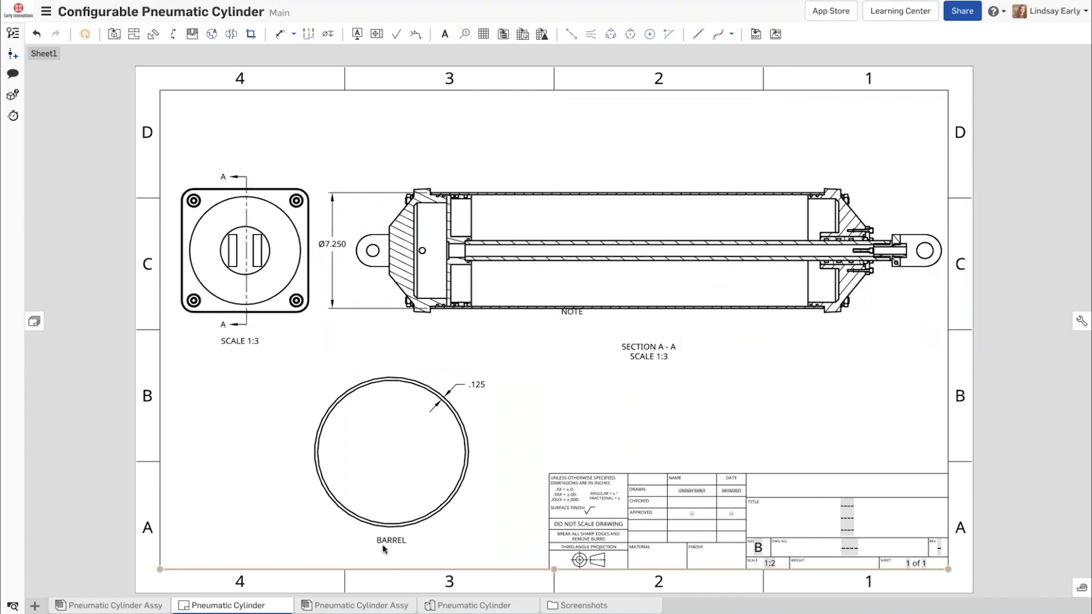